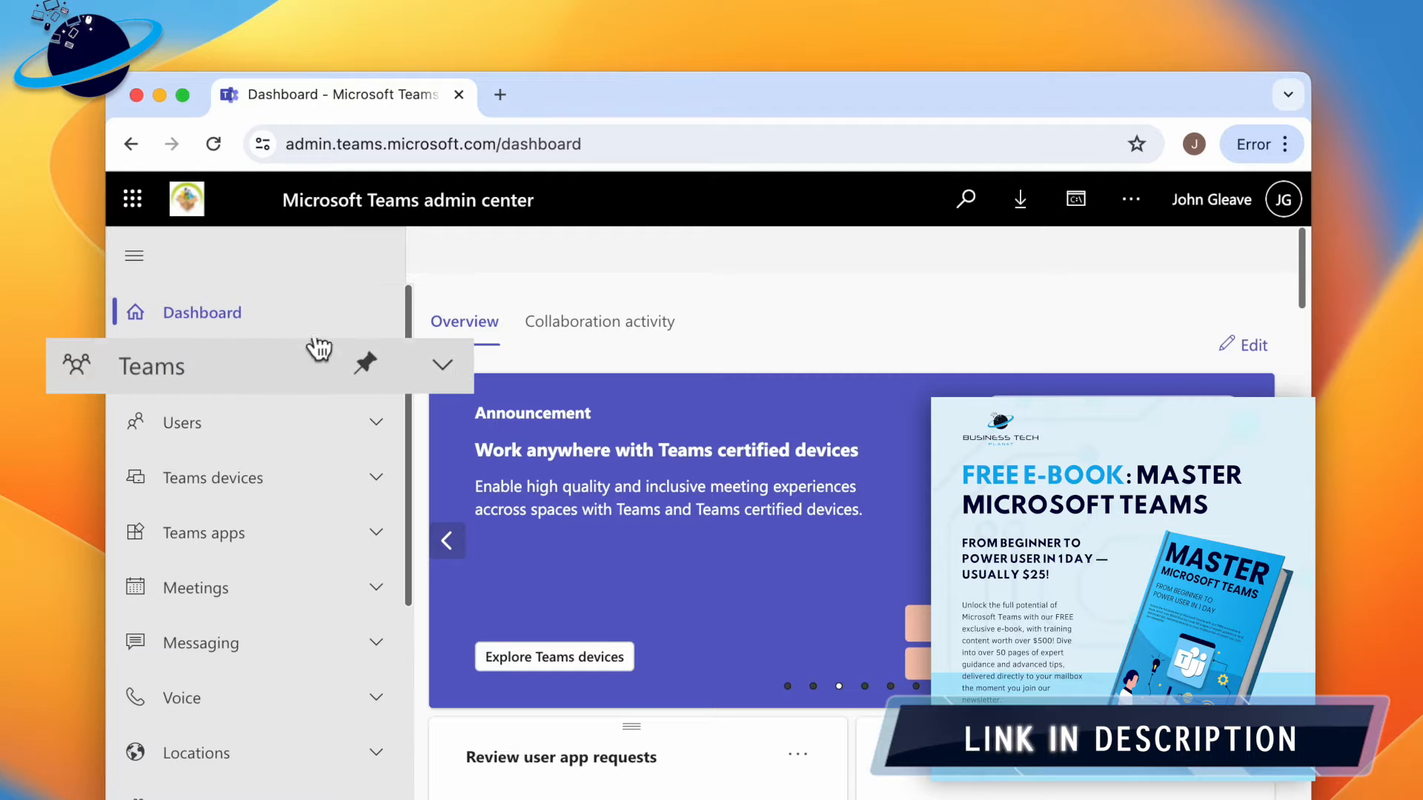
# - Open the team templates list and start creating a new template from scratch
pyautogui.click(295, 366)
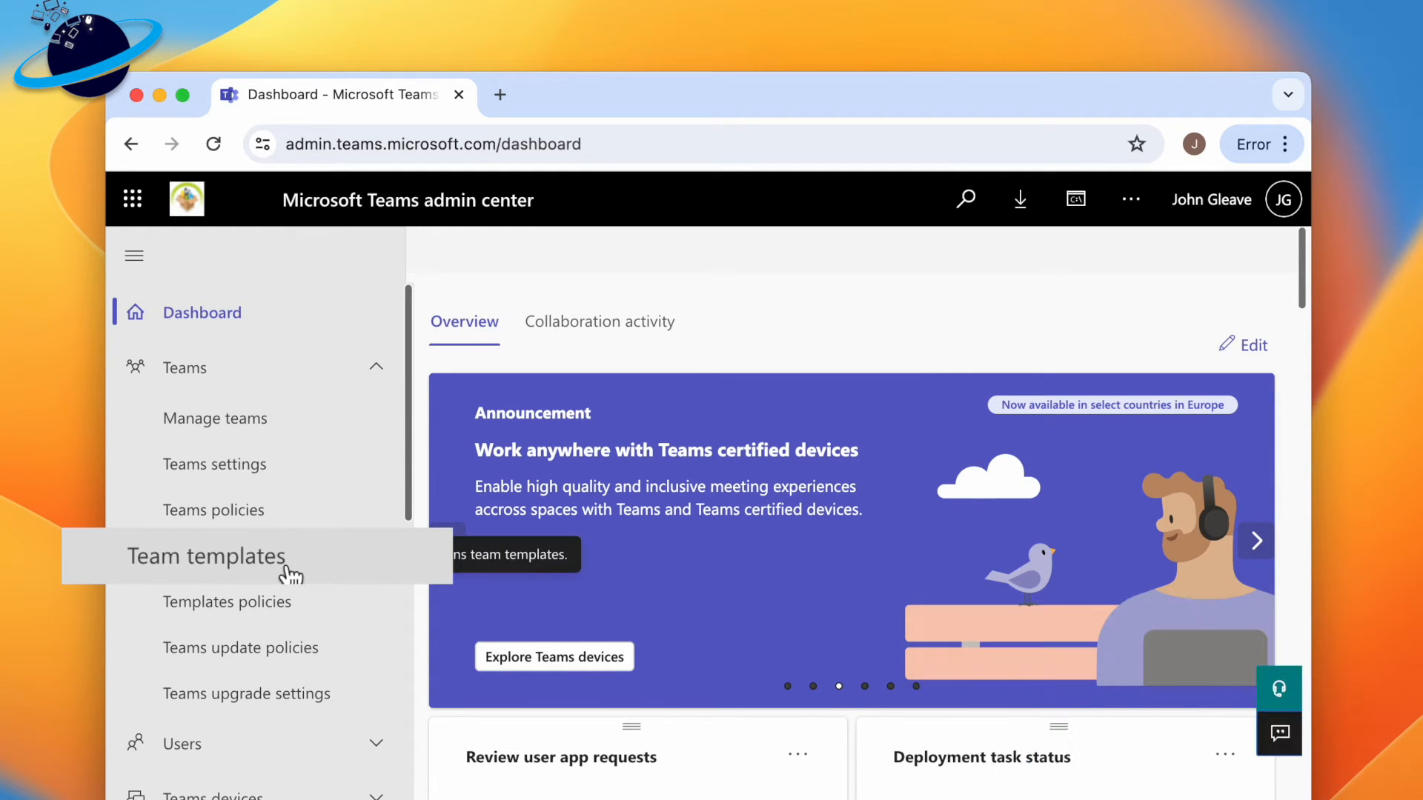
pyautogui.click(289, 575)
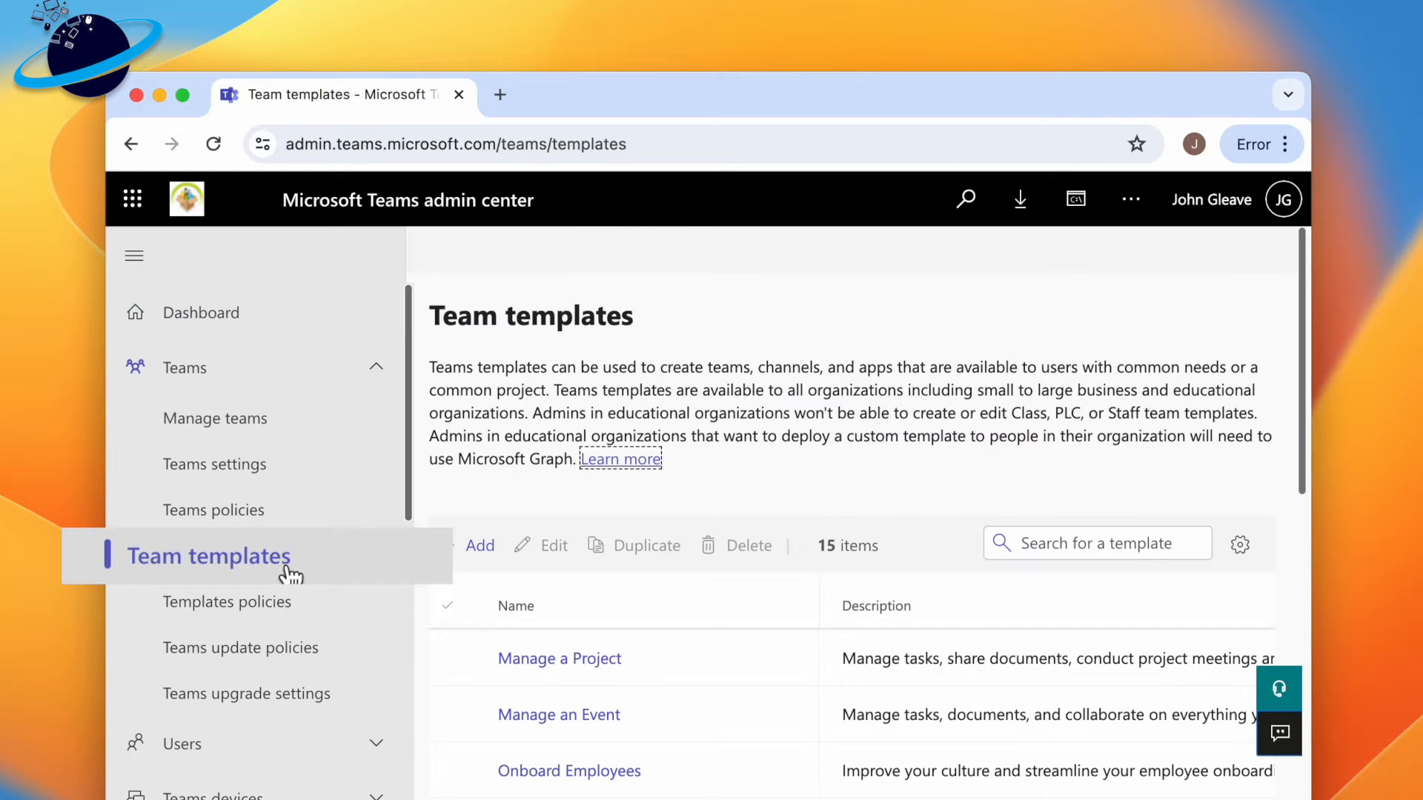
pyautogui.scroll(-2, 667, 605)
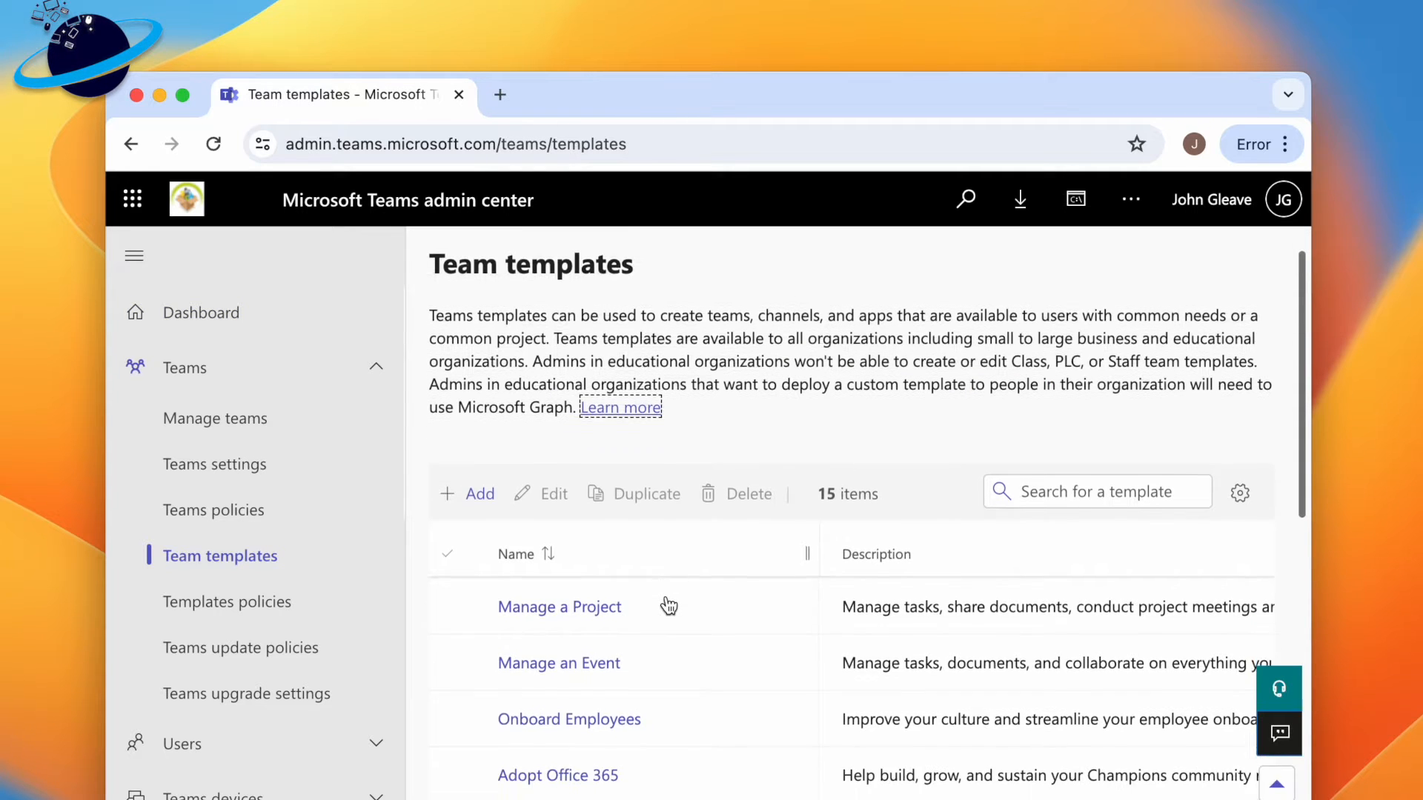
pyautogui.scroll(2, 668, 606)
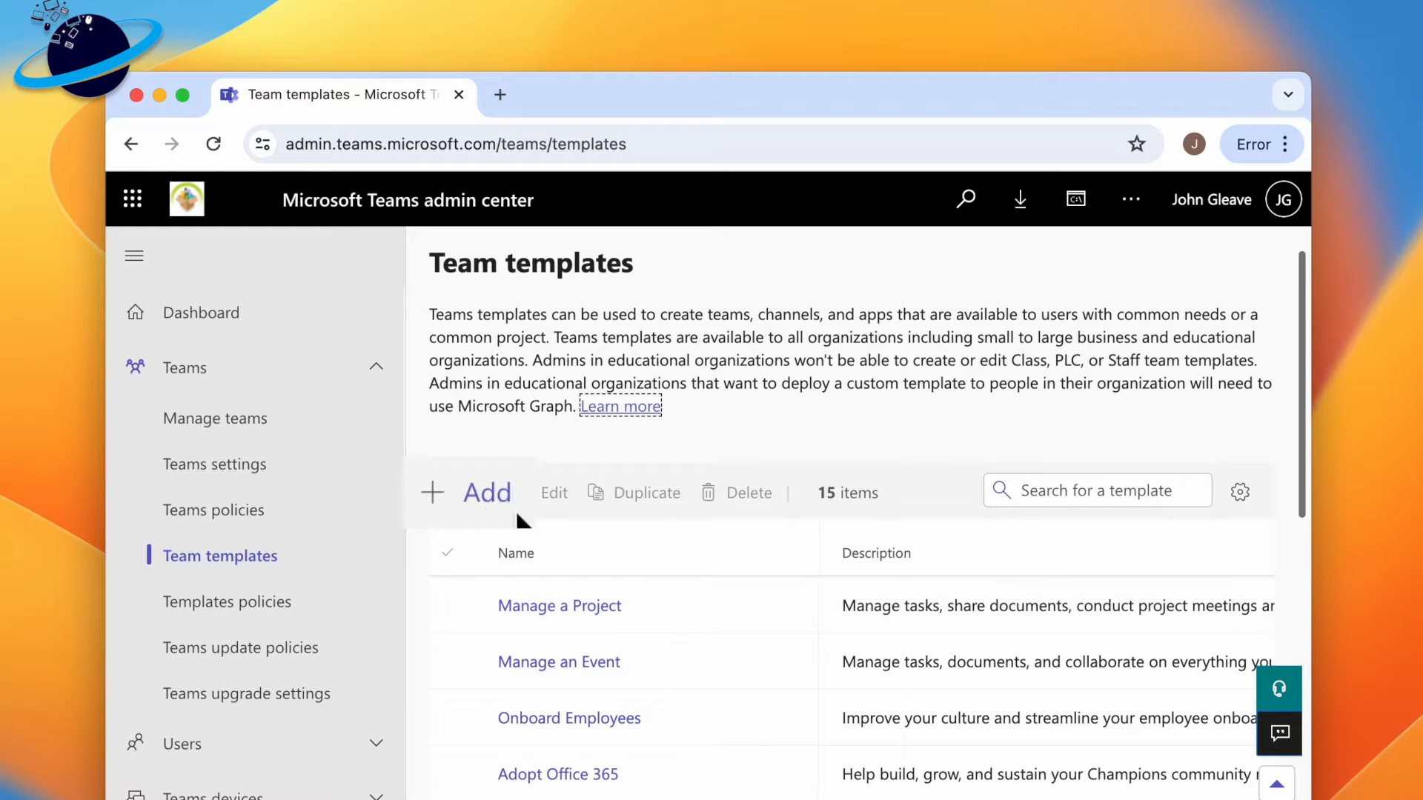
pyautogui.click(493, 498)
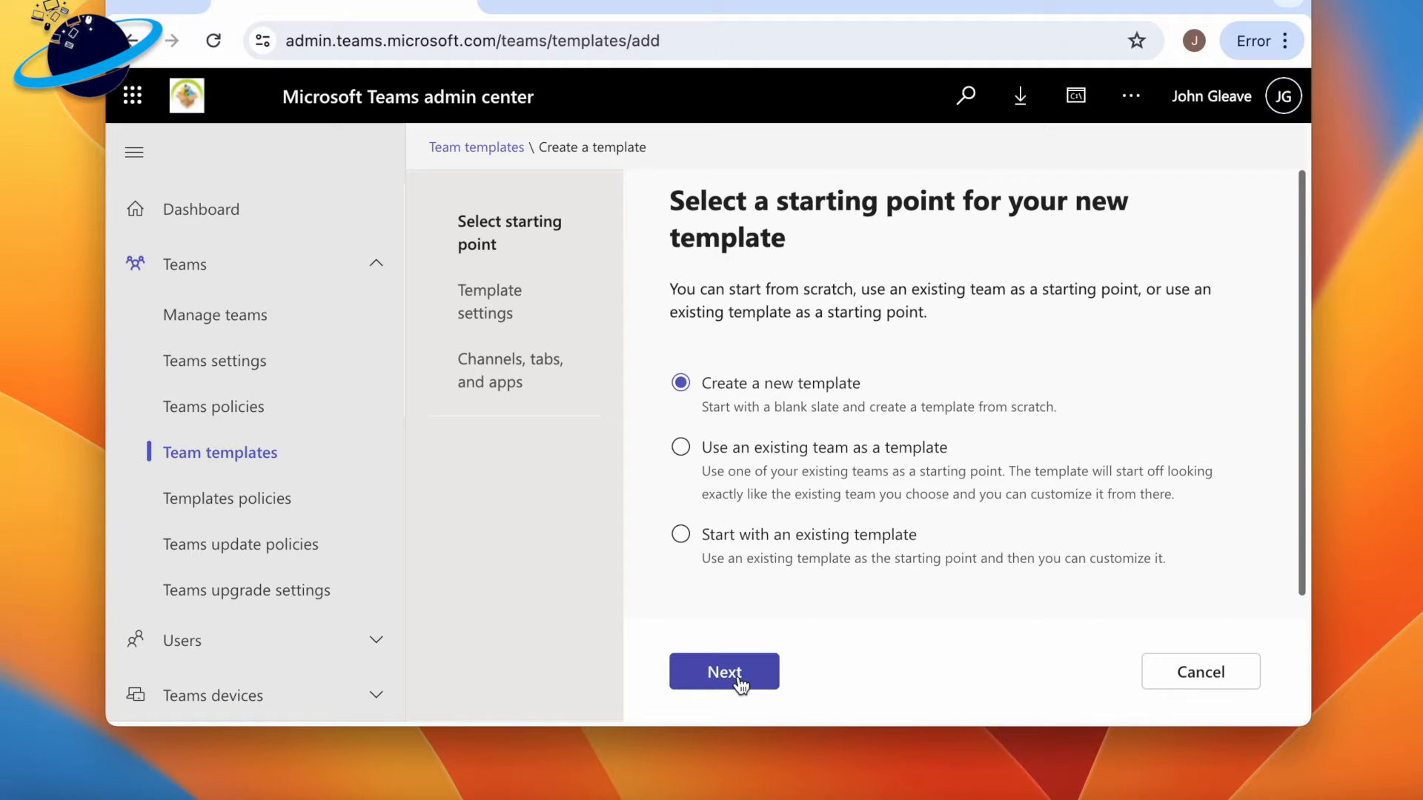
pyautogui.click(724, 673)
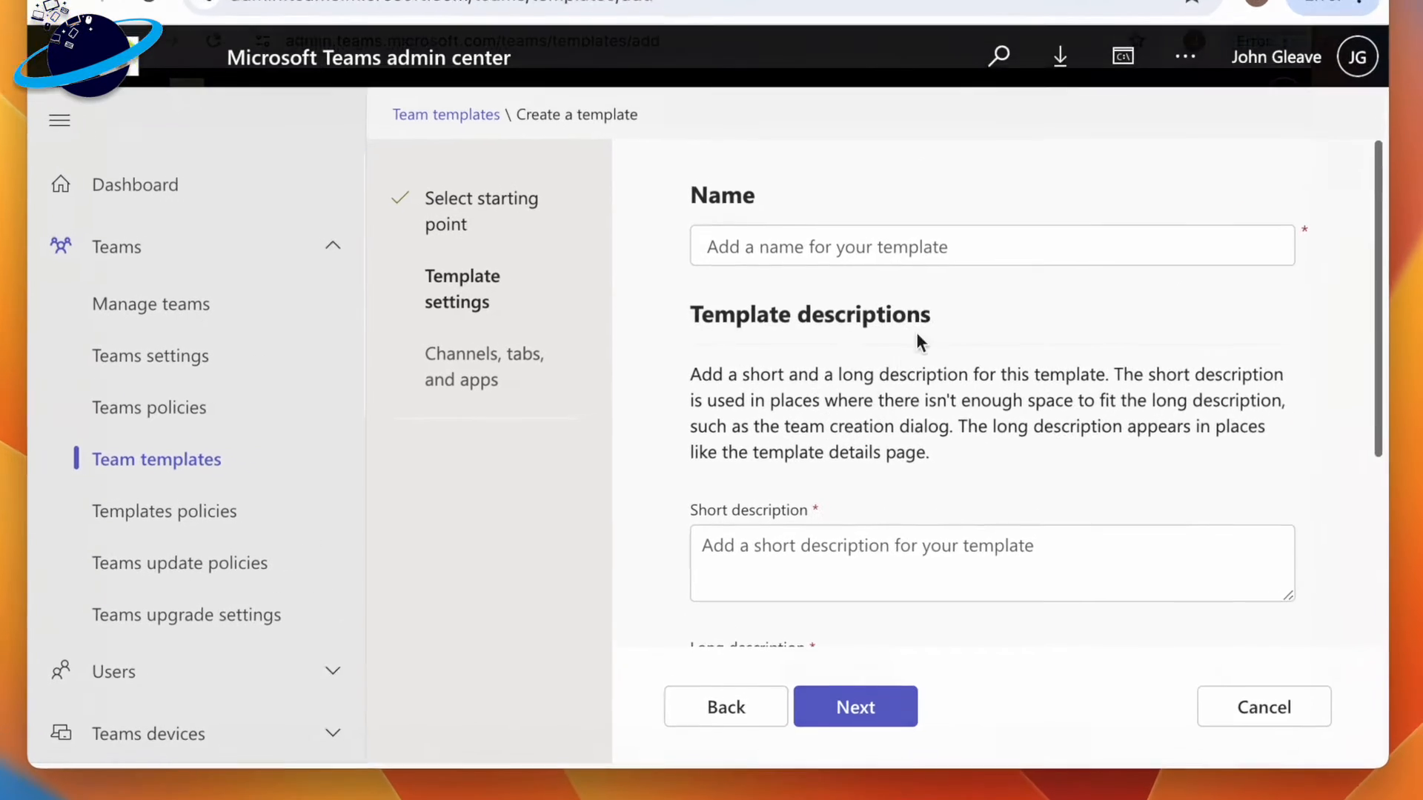
# - Name the template "Task Managing" and enter "Manage tasks and get feedback" as its short description
pyautogui.click(954, 268)
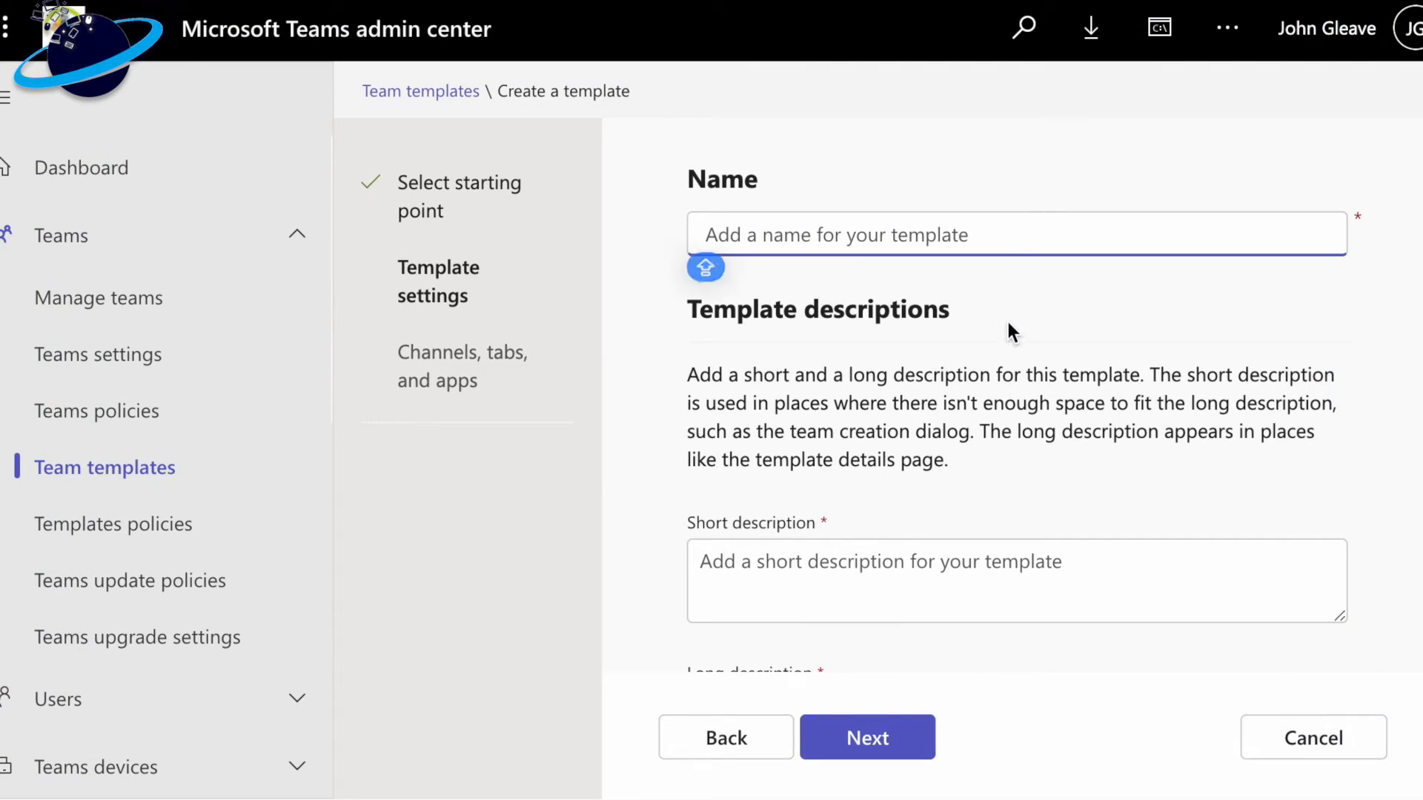
pyautogui.write('Task Managing')
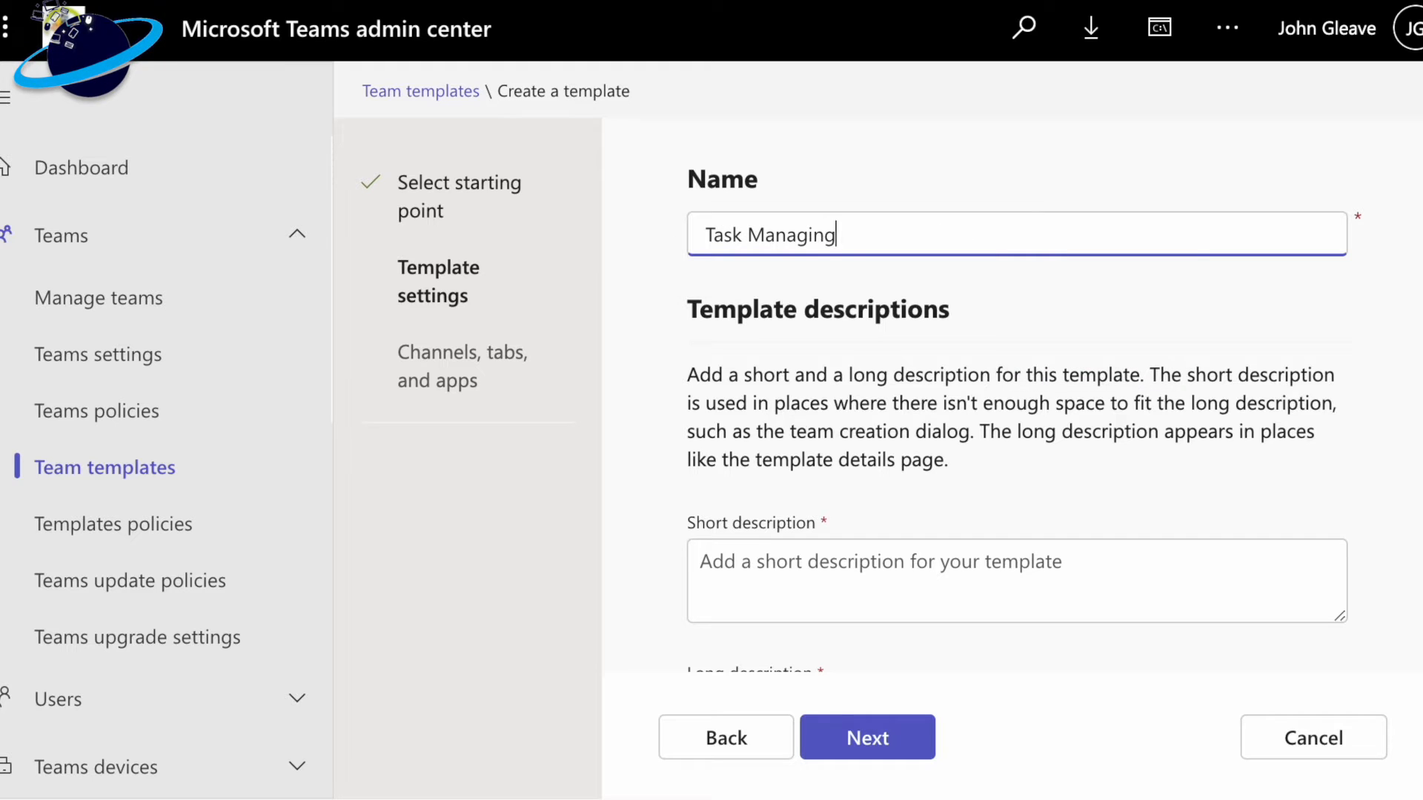
pyautogui.click(973, 560)
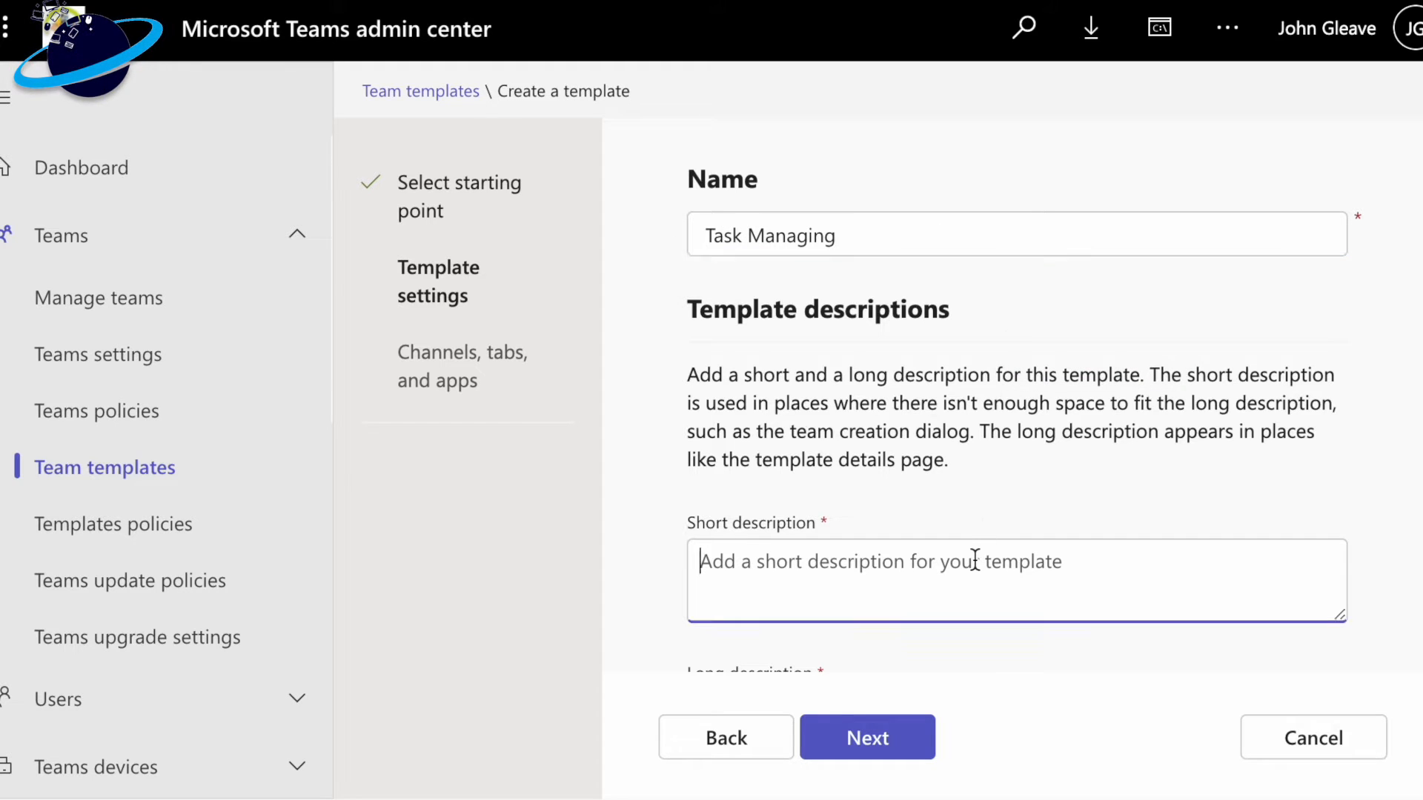
pyautogui.write('Manage tasks and get feedback')
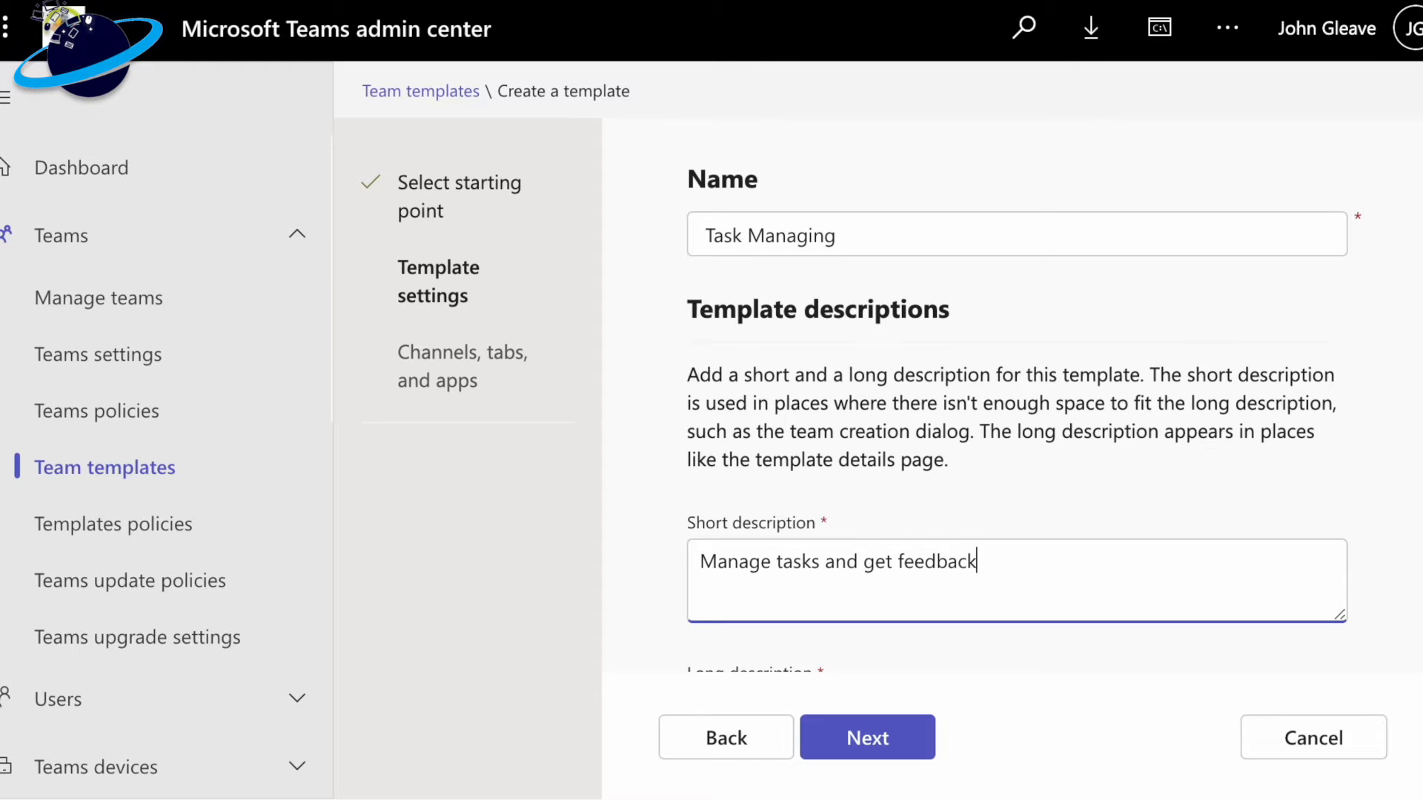
# - Copy the short description into the long description and continue to the channels, tabs and apps settings
pyautogui.scroll(-2, 1017, 406)
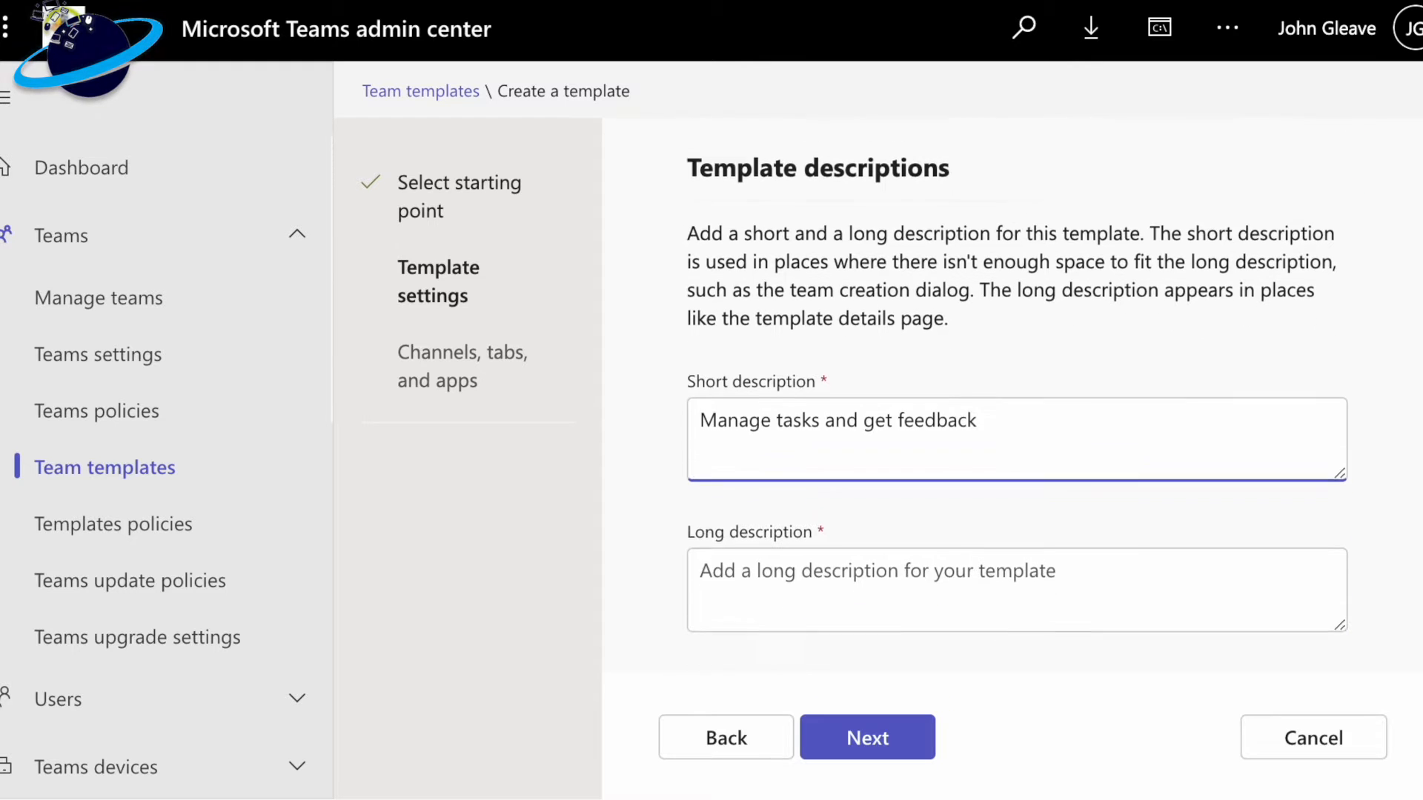
pyautogui.hotkey('ctrl', 'a')
pyautogui.hotkey('ctrl', 'c')
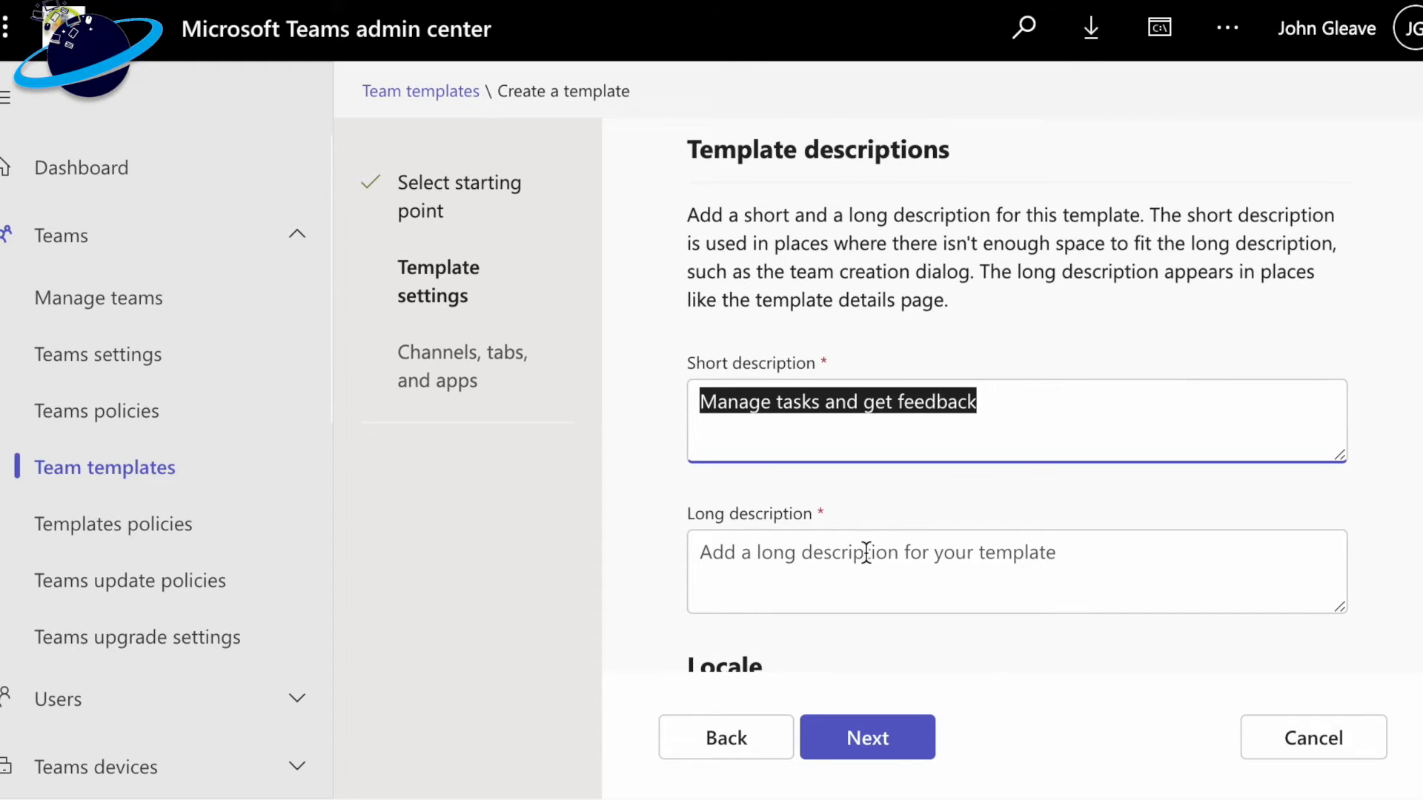
pyautogui.click(865, 552)
pyautogui.hotkey('ctrl', 'v')
pyautogui.scroll(-2, 916, 491)
pyautogui.scroll(-1, 916, 491)
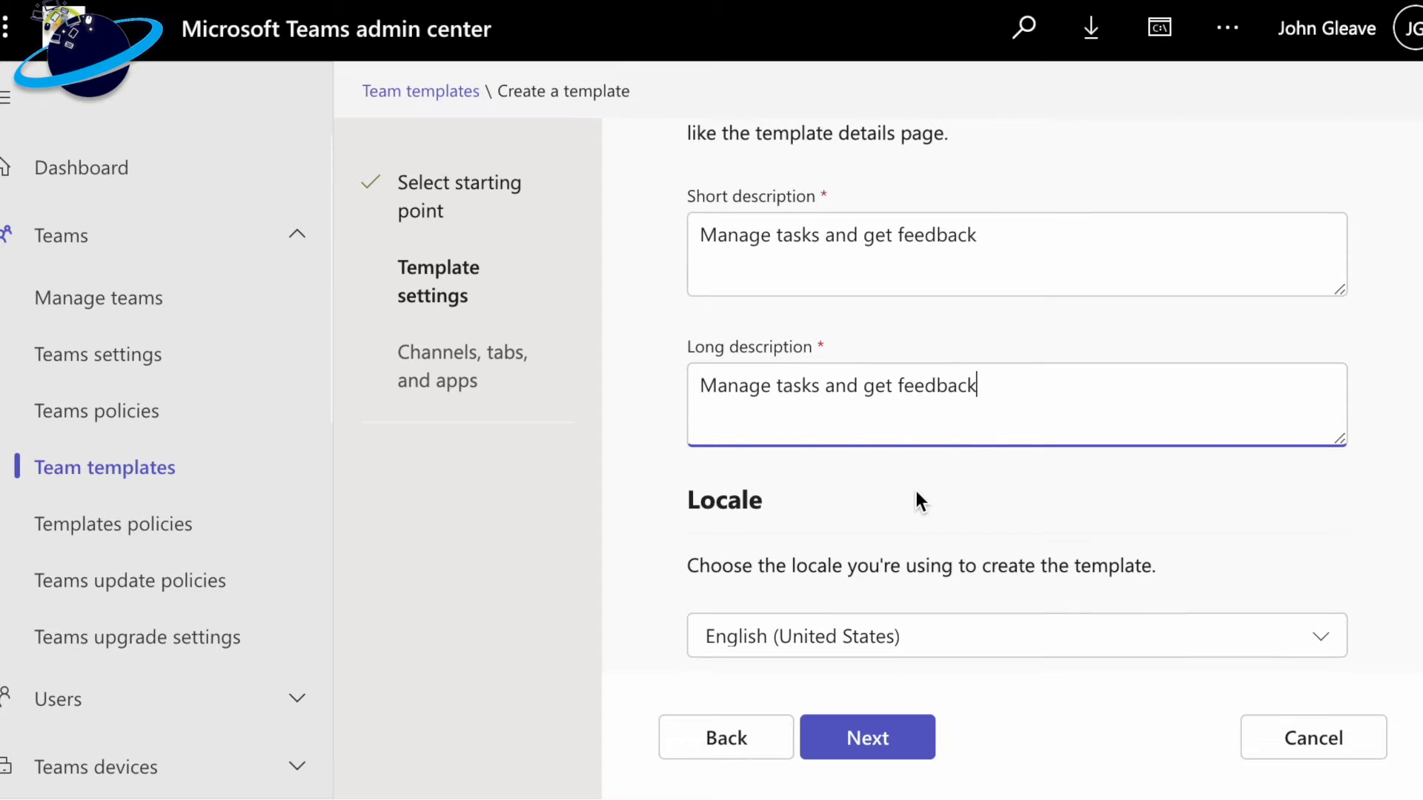
pyautogui.click(878, 751)
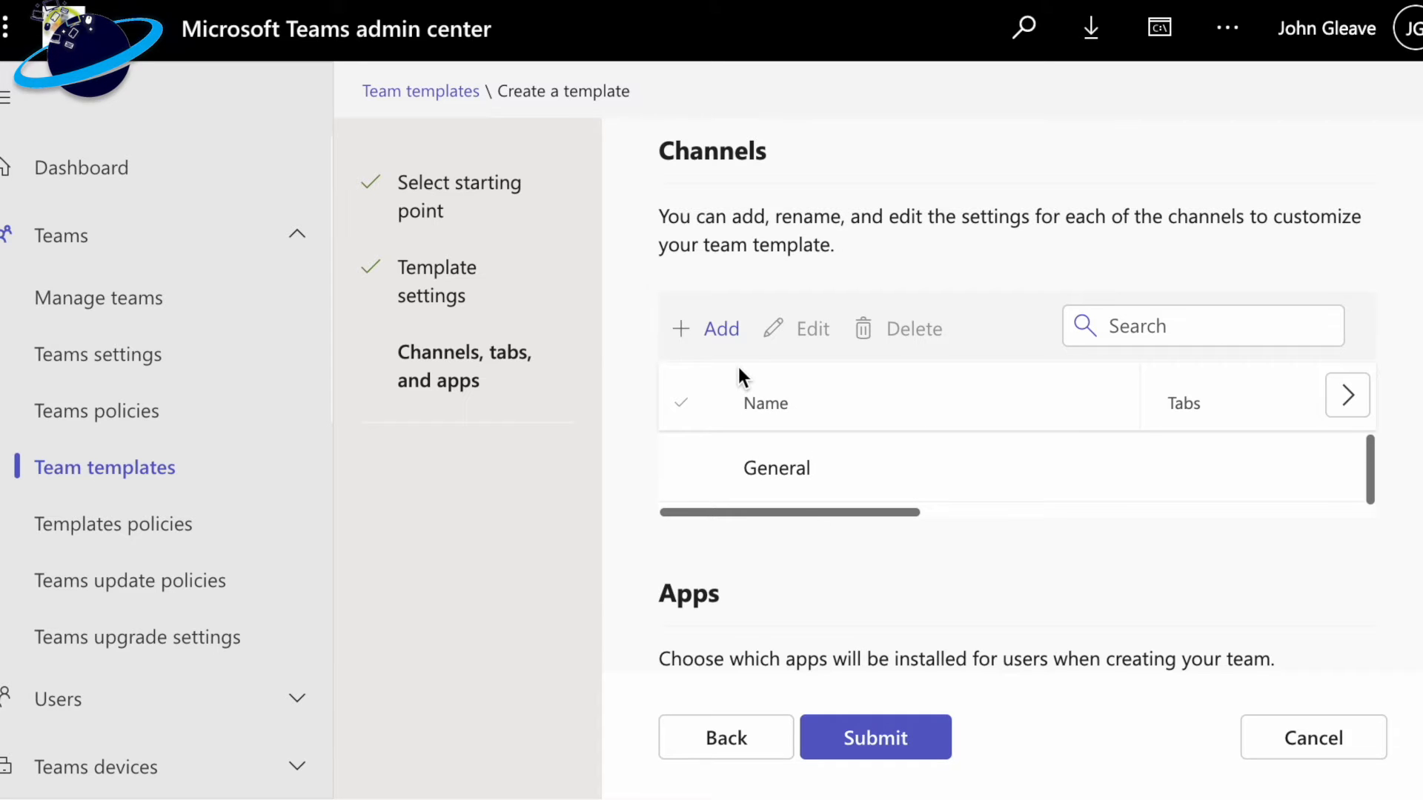
# - Add a channel named "Task Assignment" to the template and have it shown by default
pyautogui.click(721, 329)
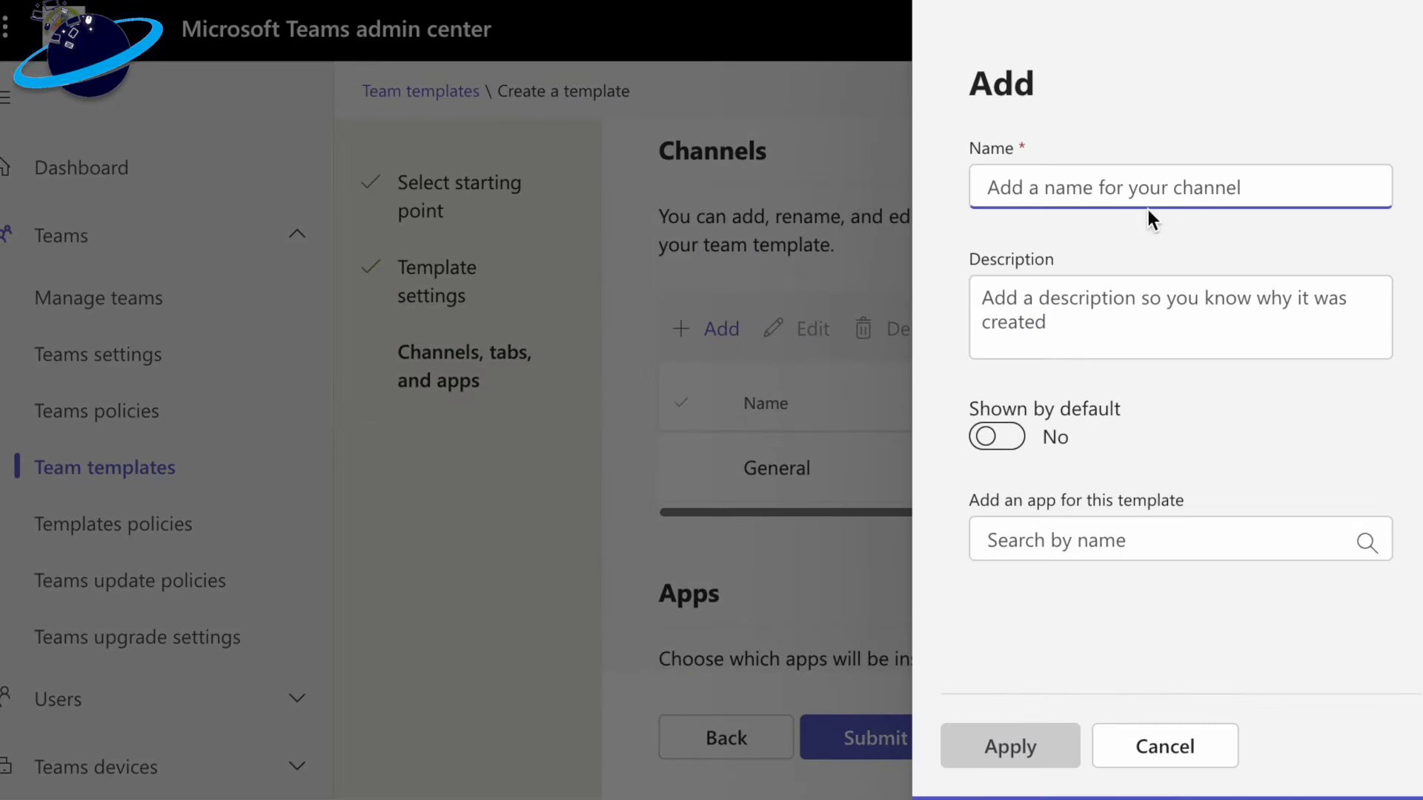
pyautogui.write('Task Assignment')
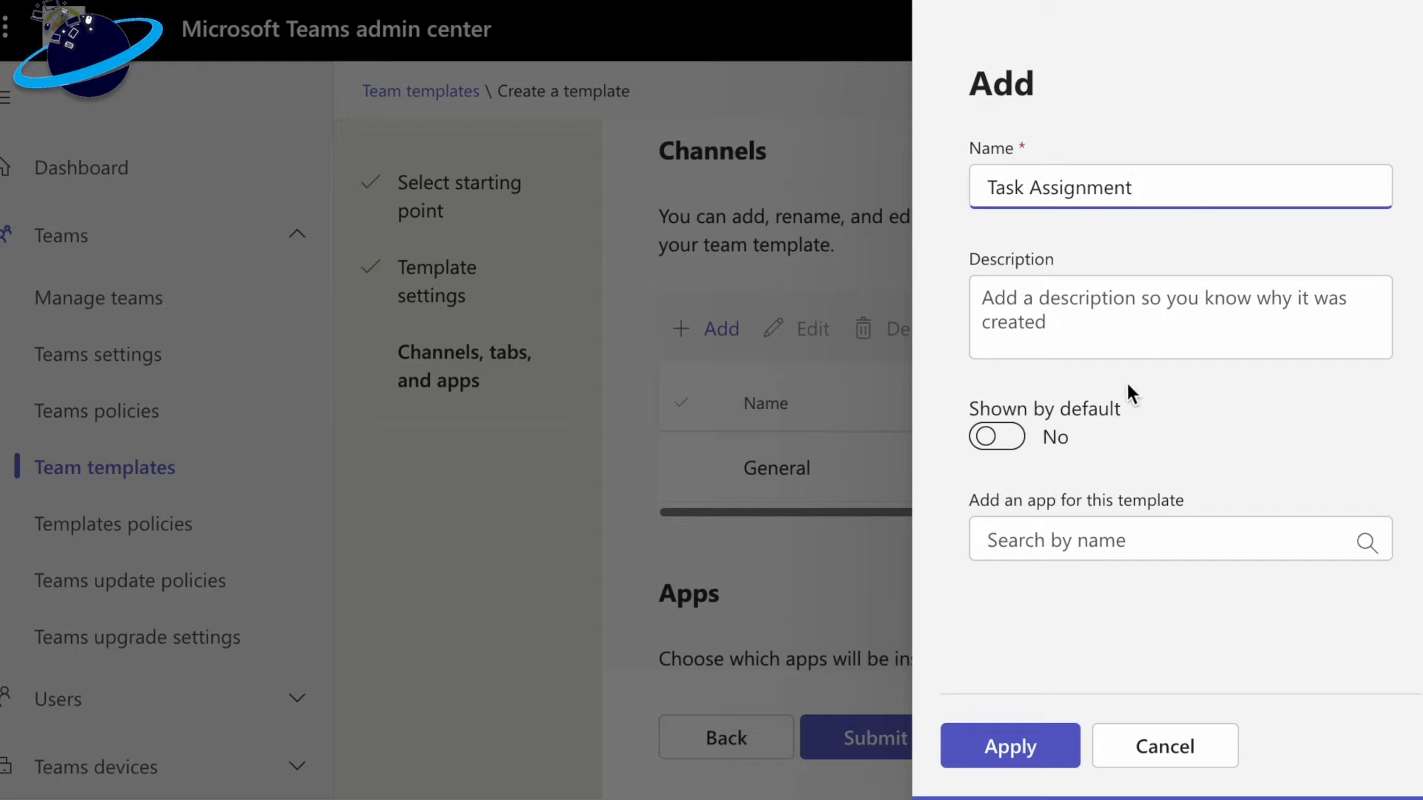
pyautogui.click(1006, 449)
pyautogui.click(1006, 449)
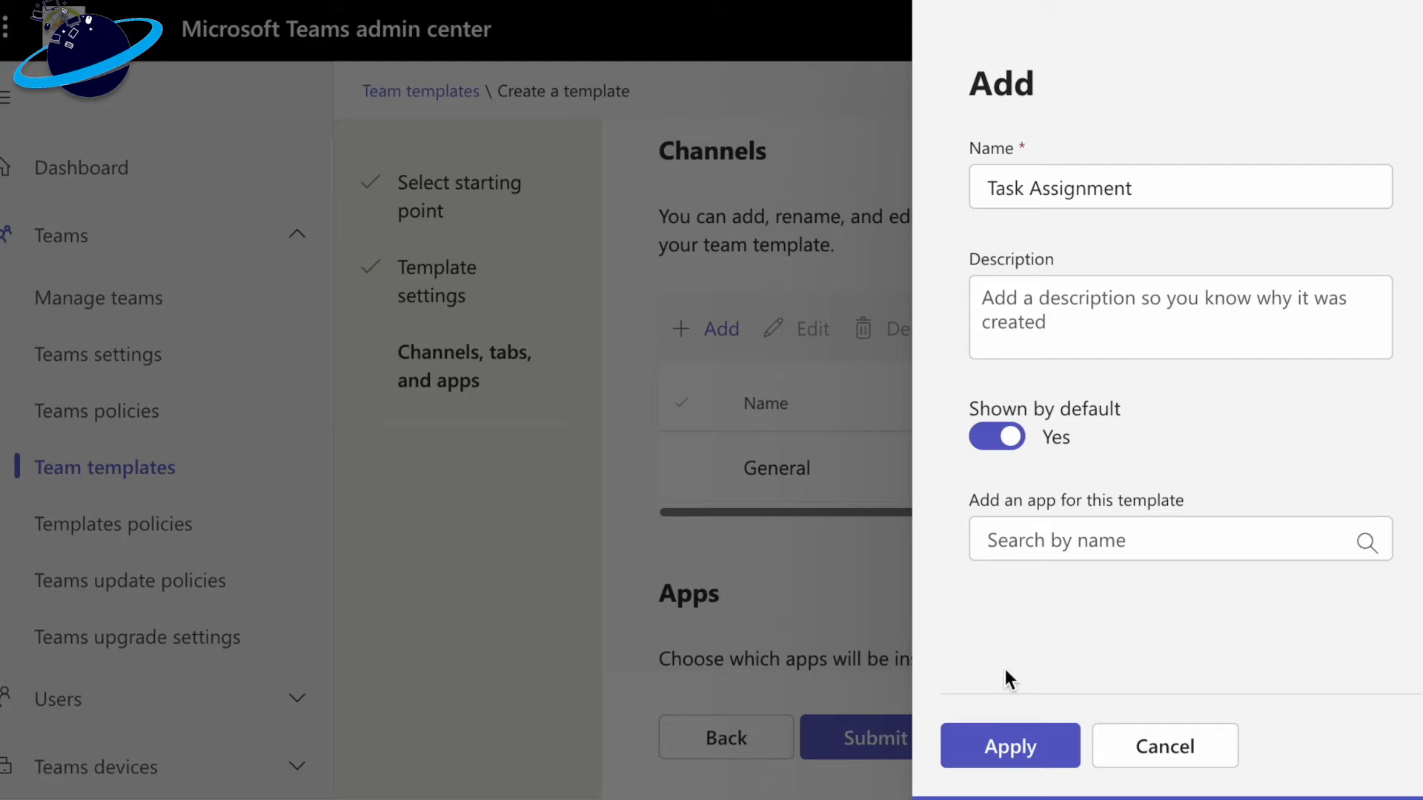
pyautogui.click(1017, 747)
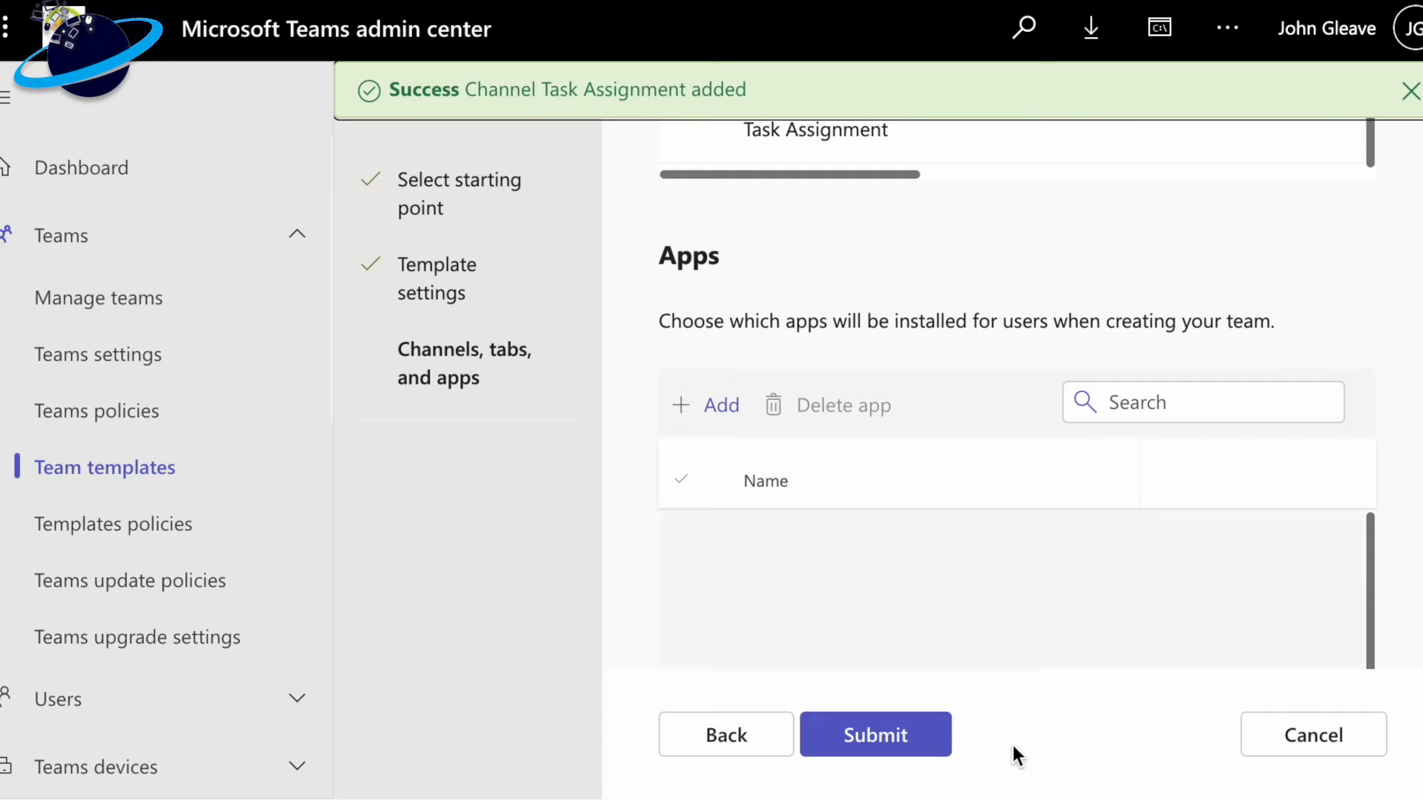
# - Add a second channel named "Feedback" that is shown by default, and select the Task Assignment channel in the list
pyautogui.scroll(4, 1023, 266)
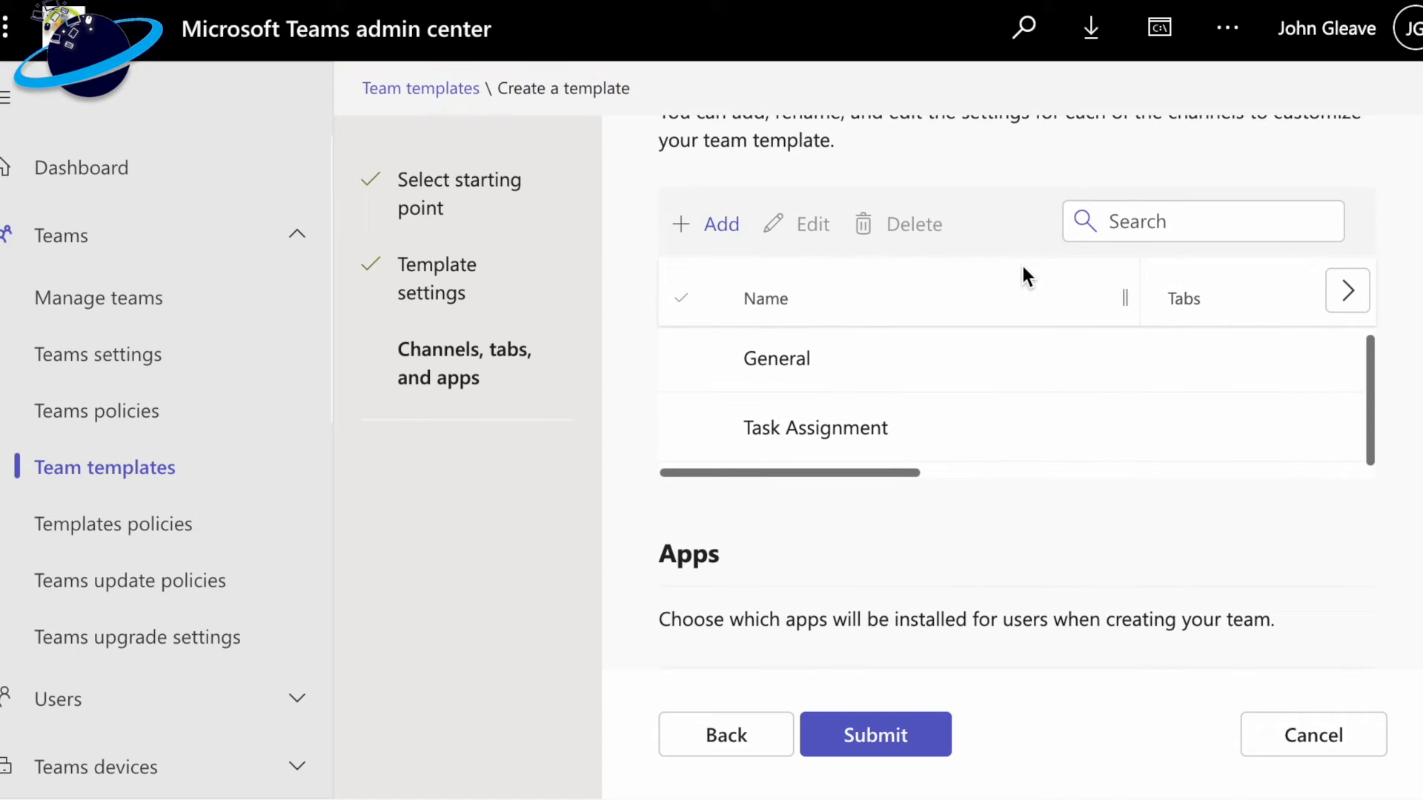
pyautogui.click(721, 224)
pyautogui.write('Feedback')
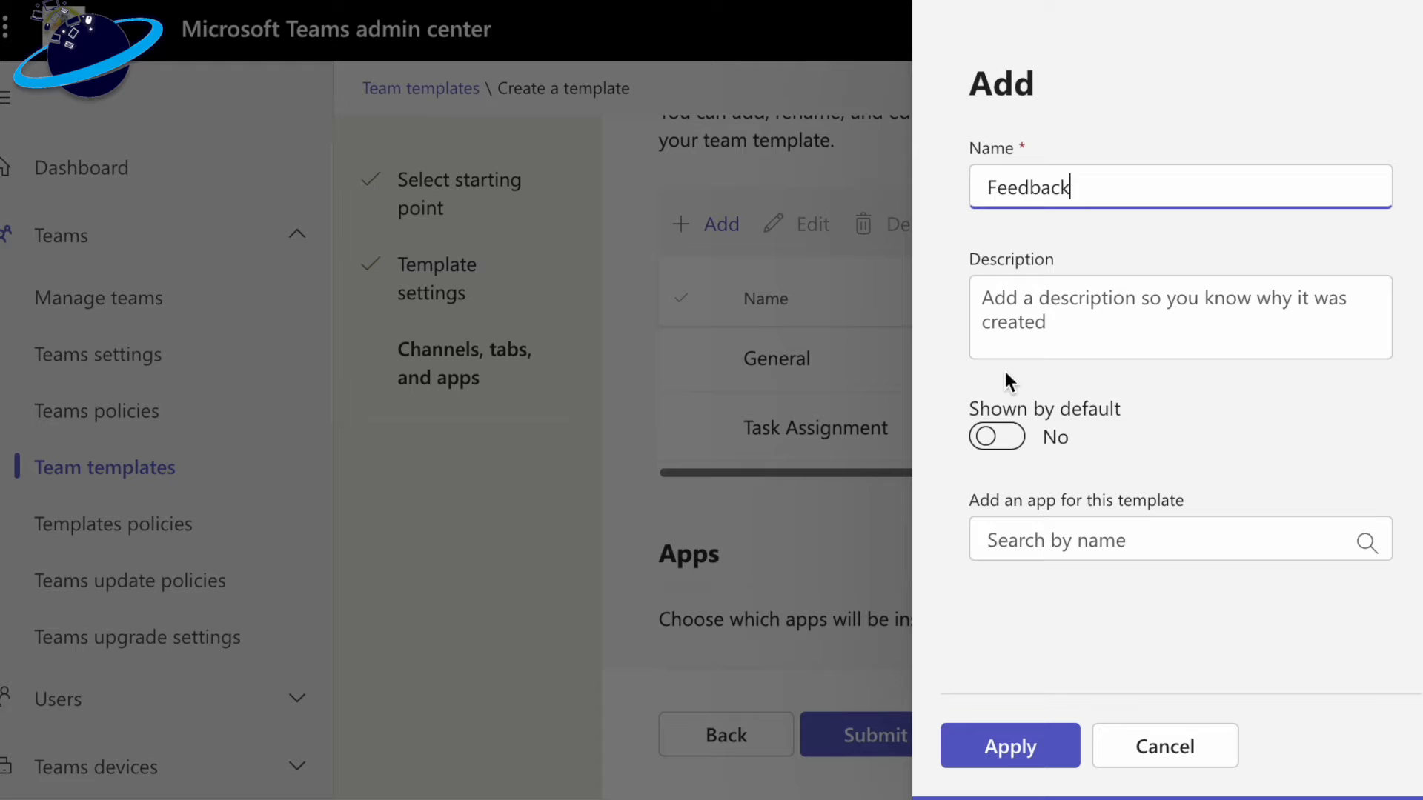
pyautogui.click(997, 436)
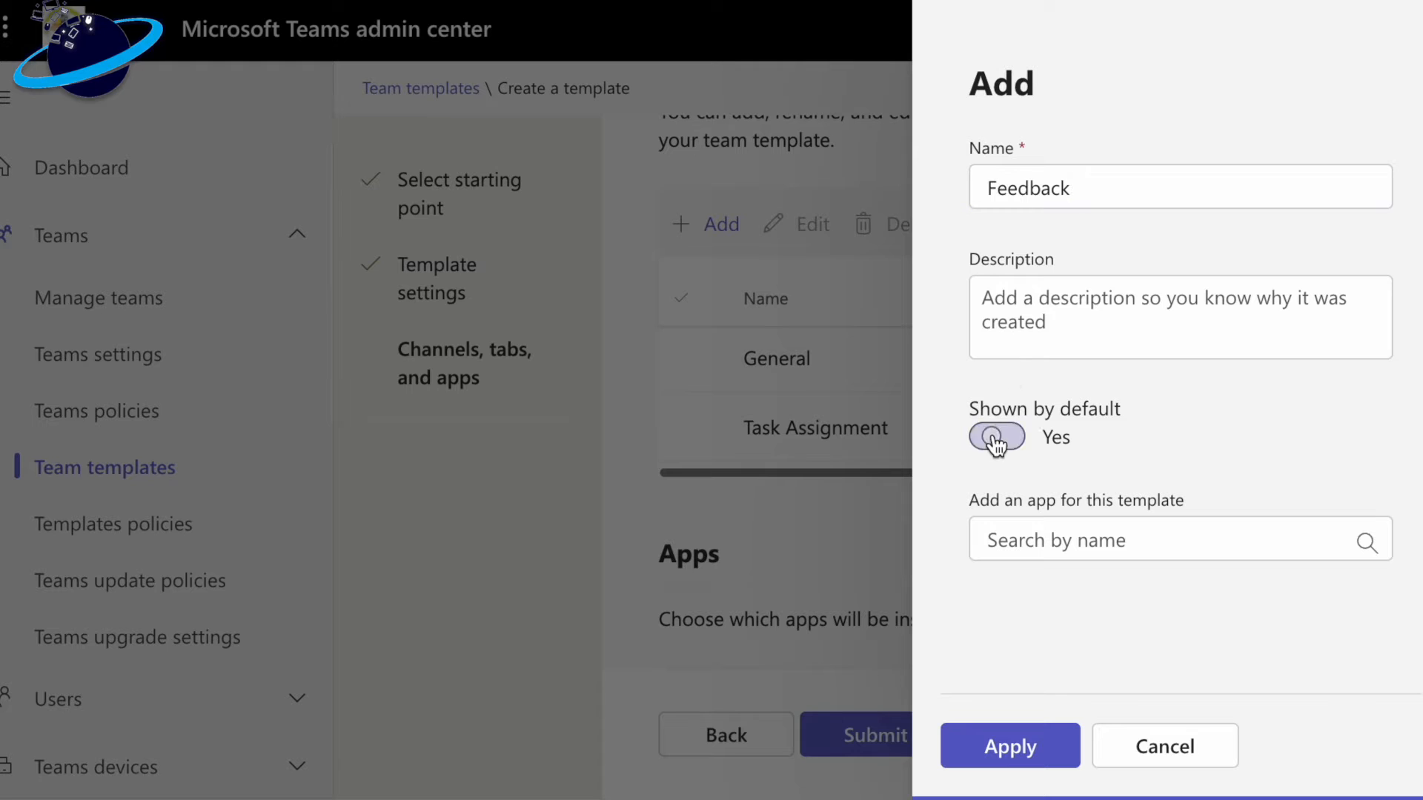
pyautogui.click(1001, 763)
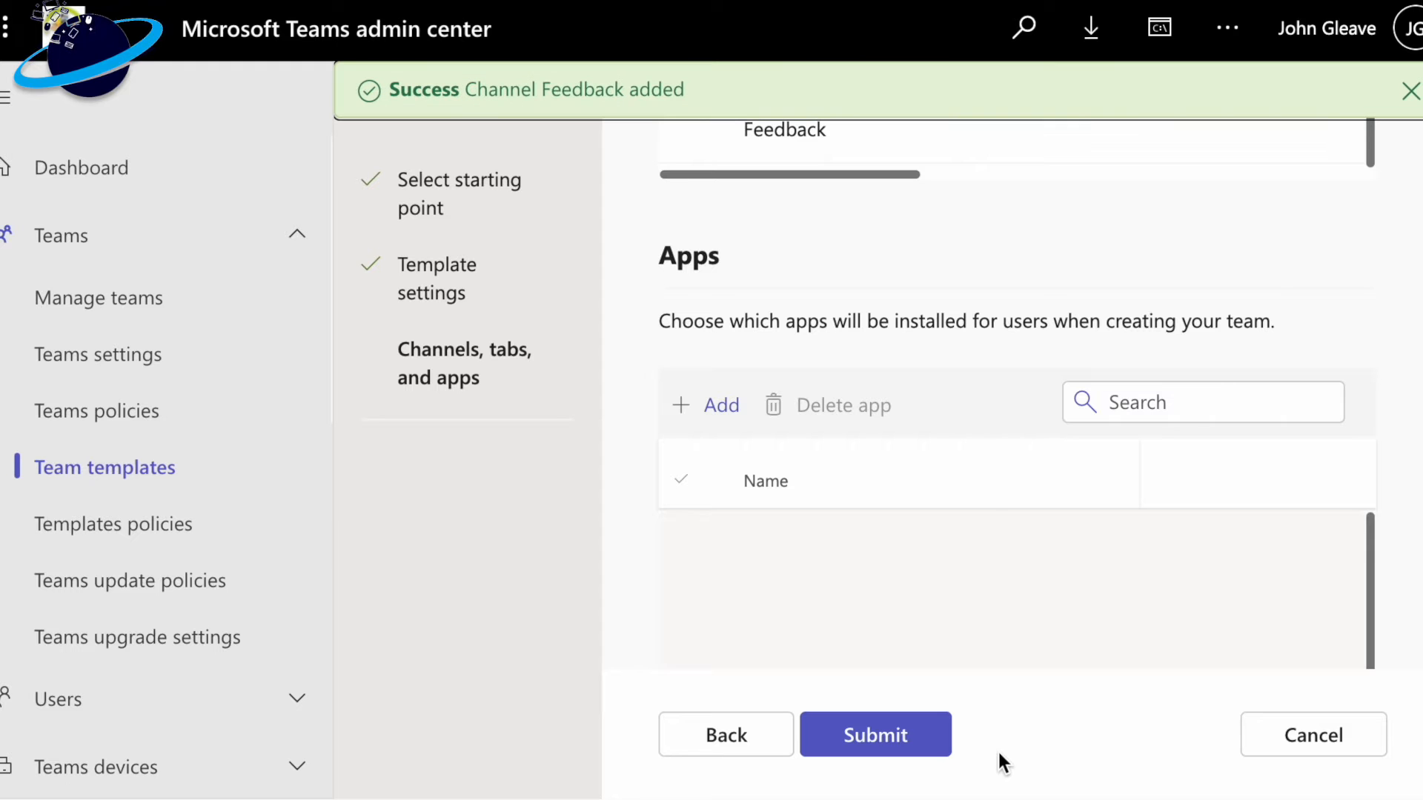
pyautogui.scroll(3, 915, 232)
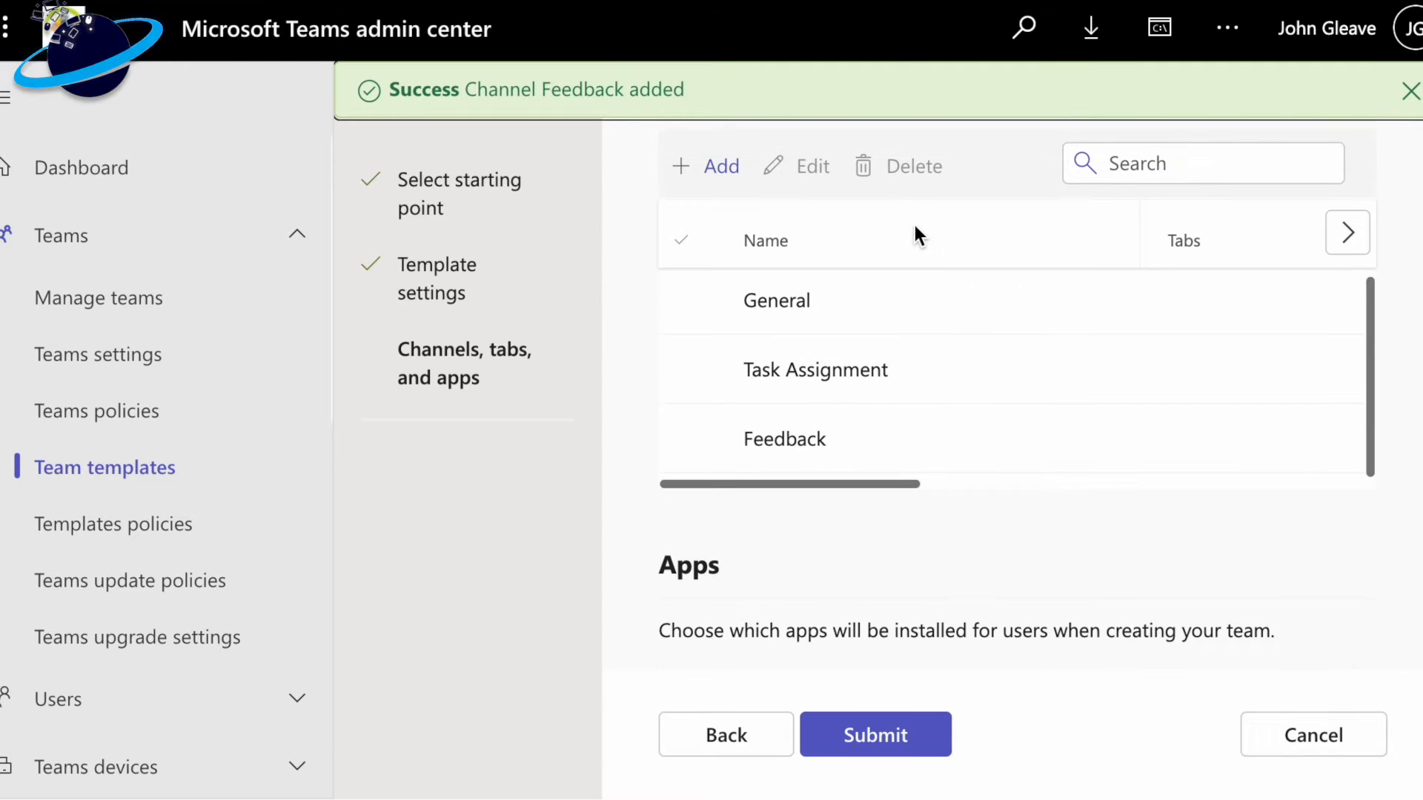
pyautogui.click(688, 370)
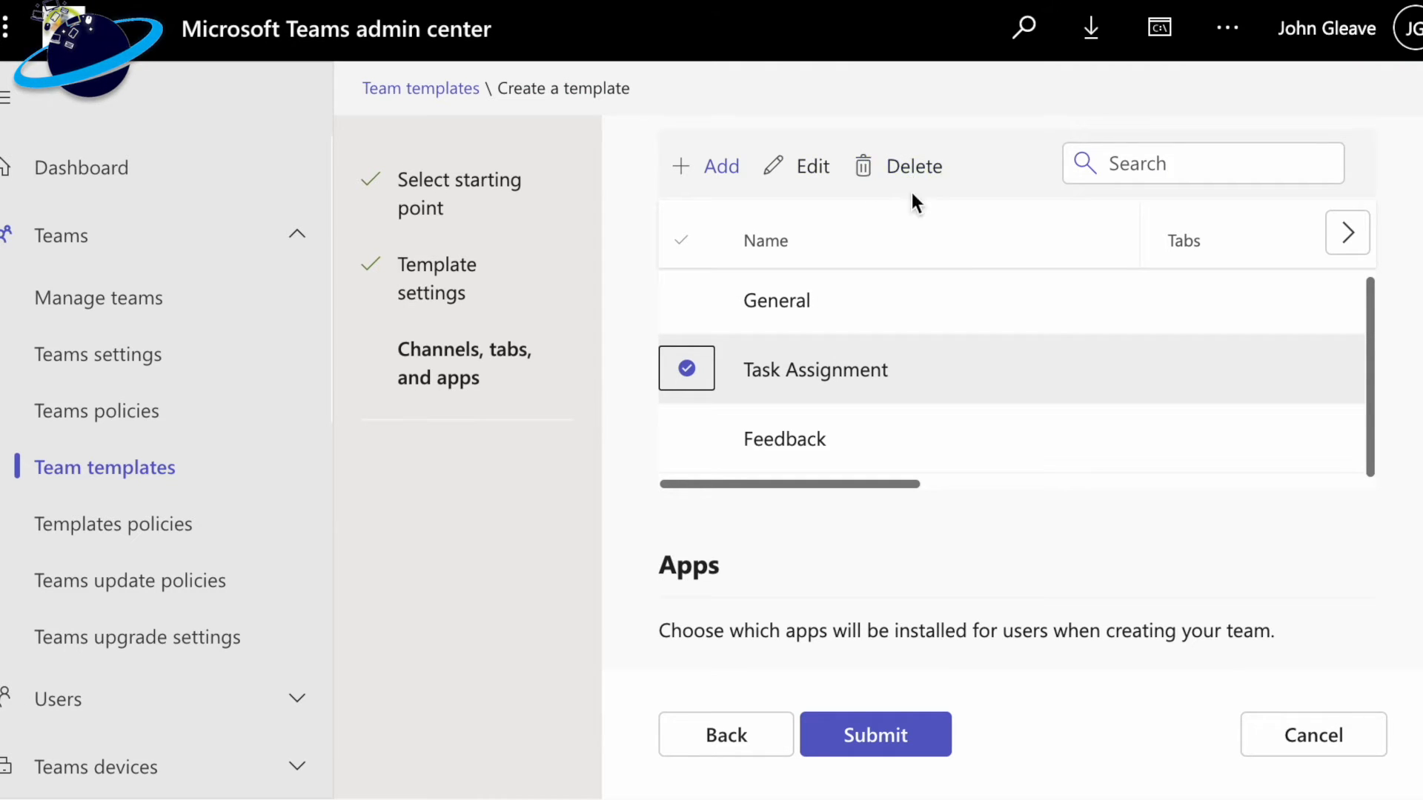
# - Add the Trello app to the template and submit the finished template
pyautogui.scroll(-3, 817, 548)
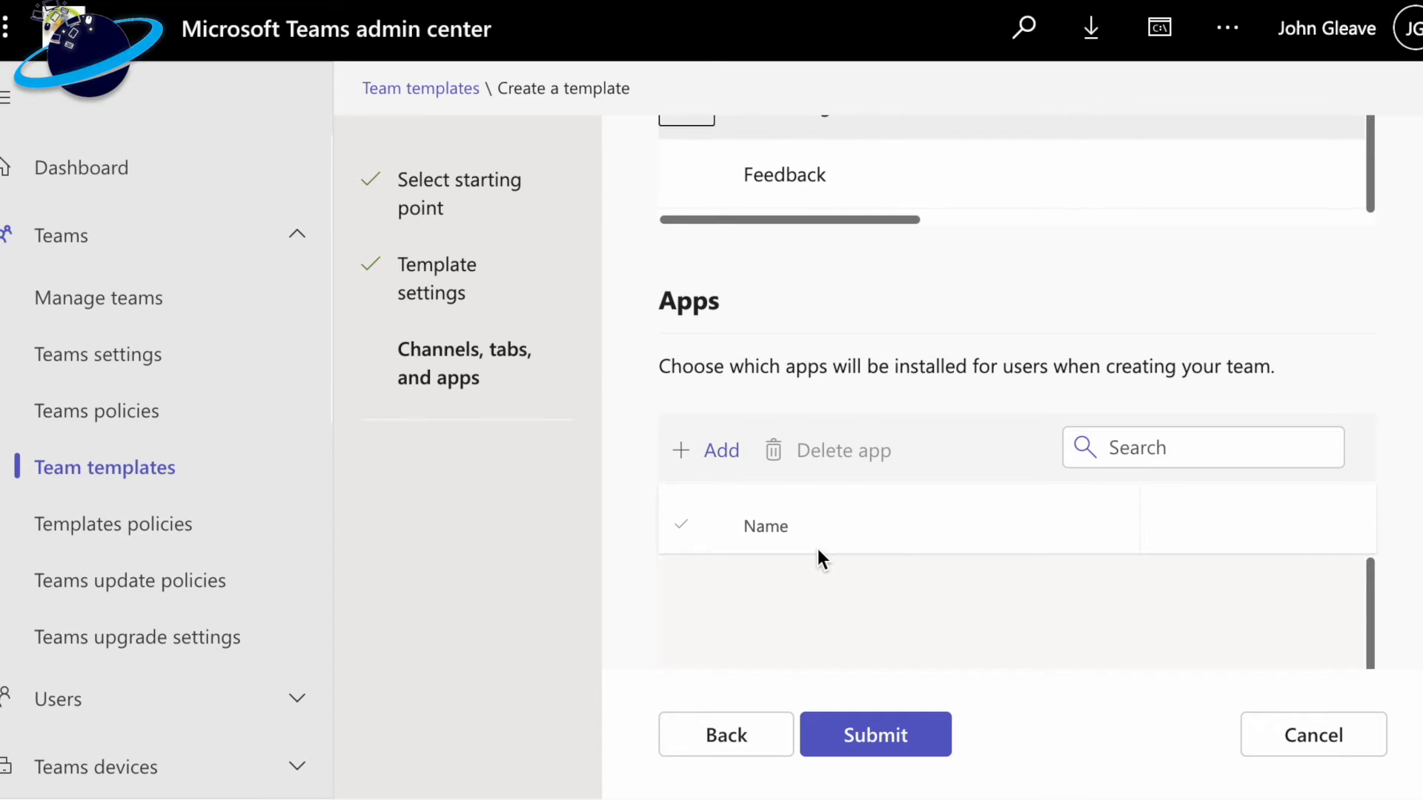
pyautogui.click(724, 452)
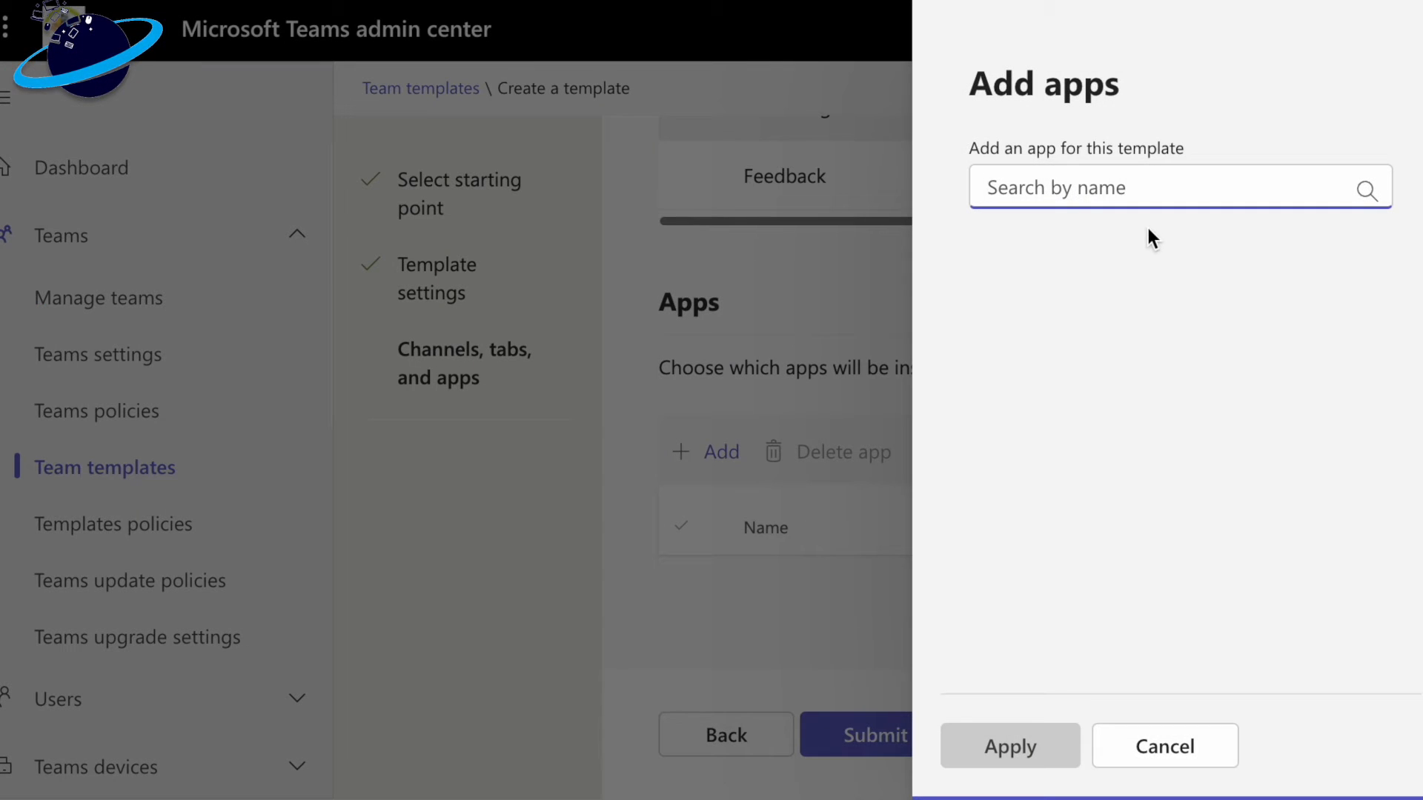
pyautogui.write('Trello')
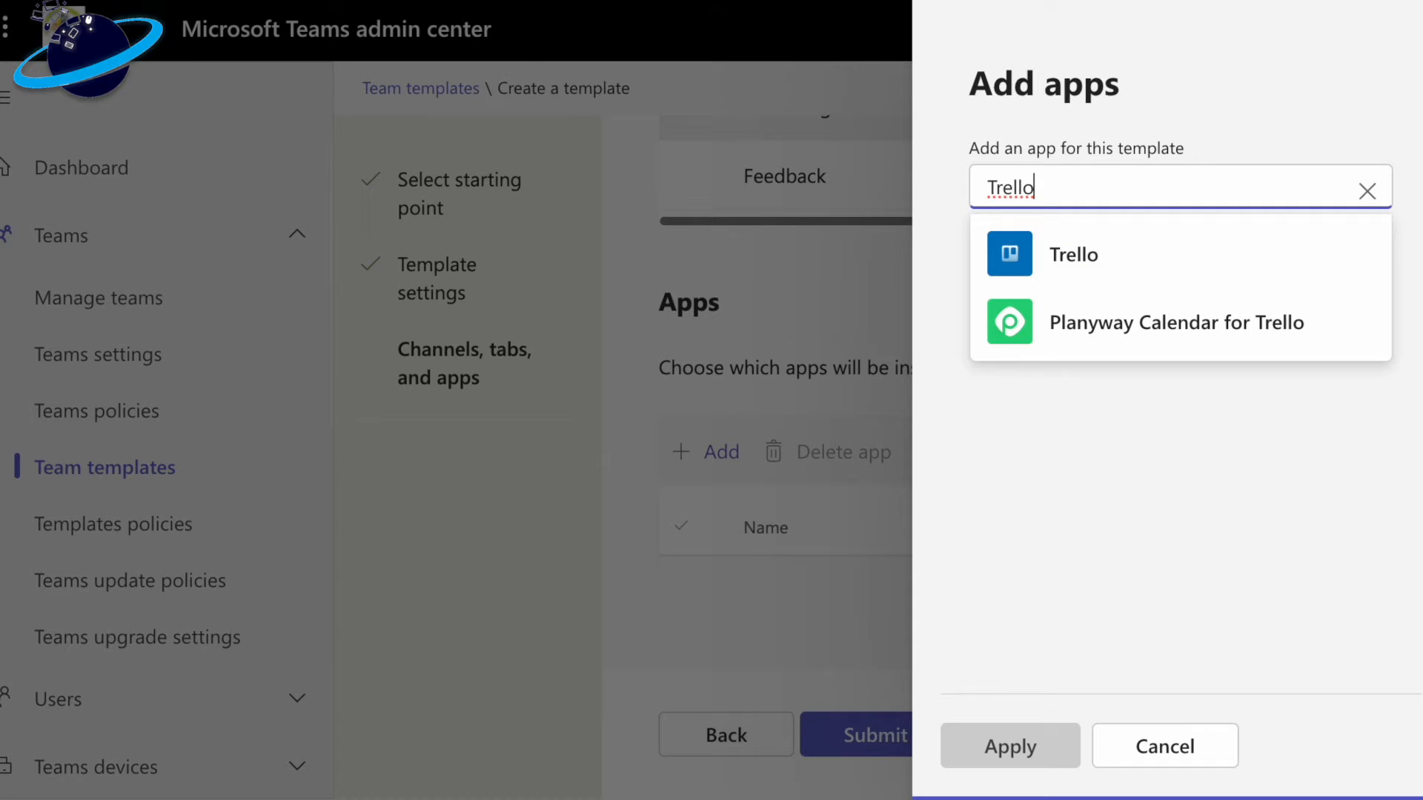
pyautogui.click(1308, 252)
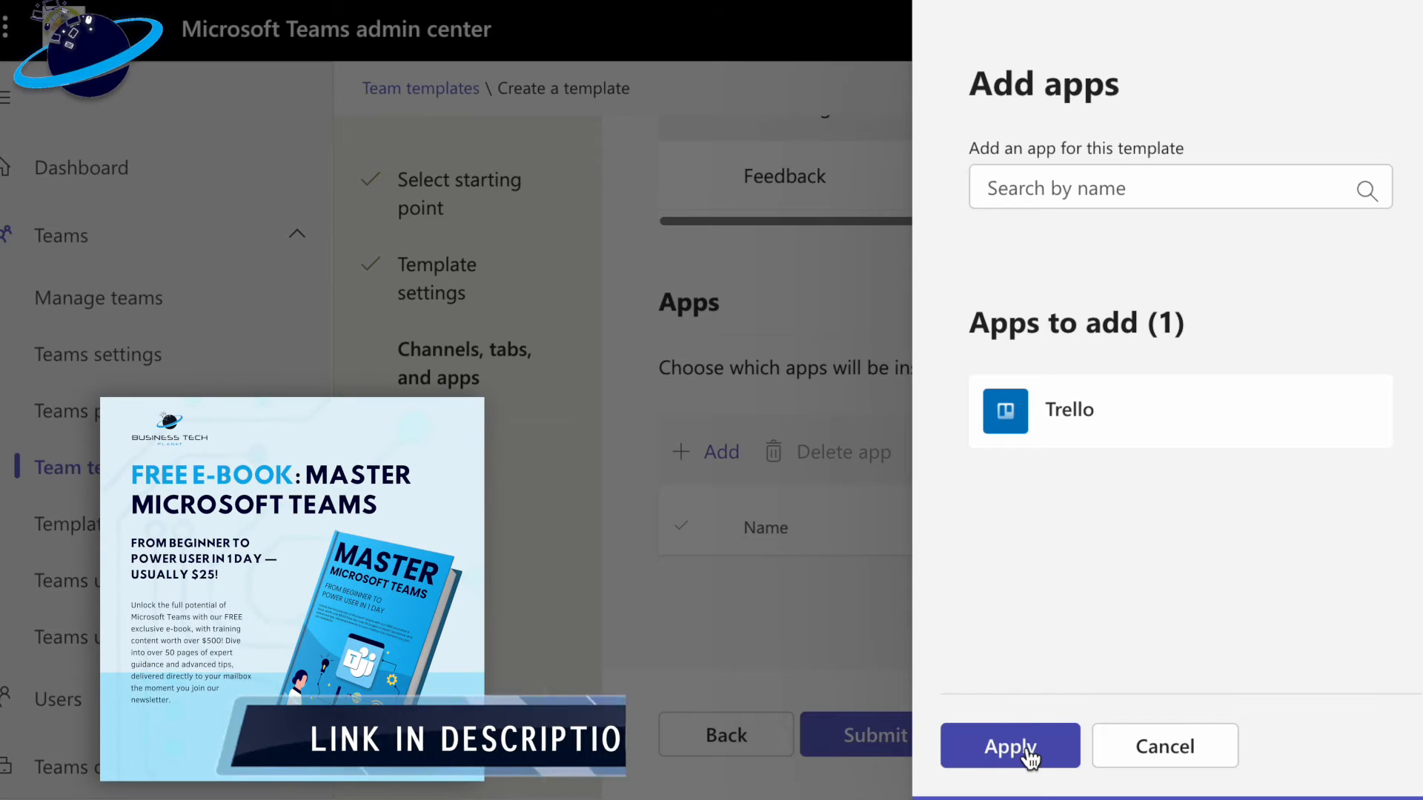
pyautogui.click(1029, 749)
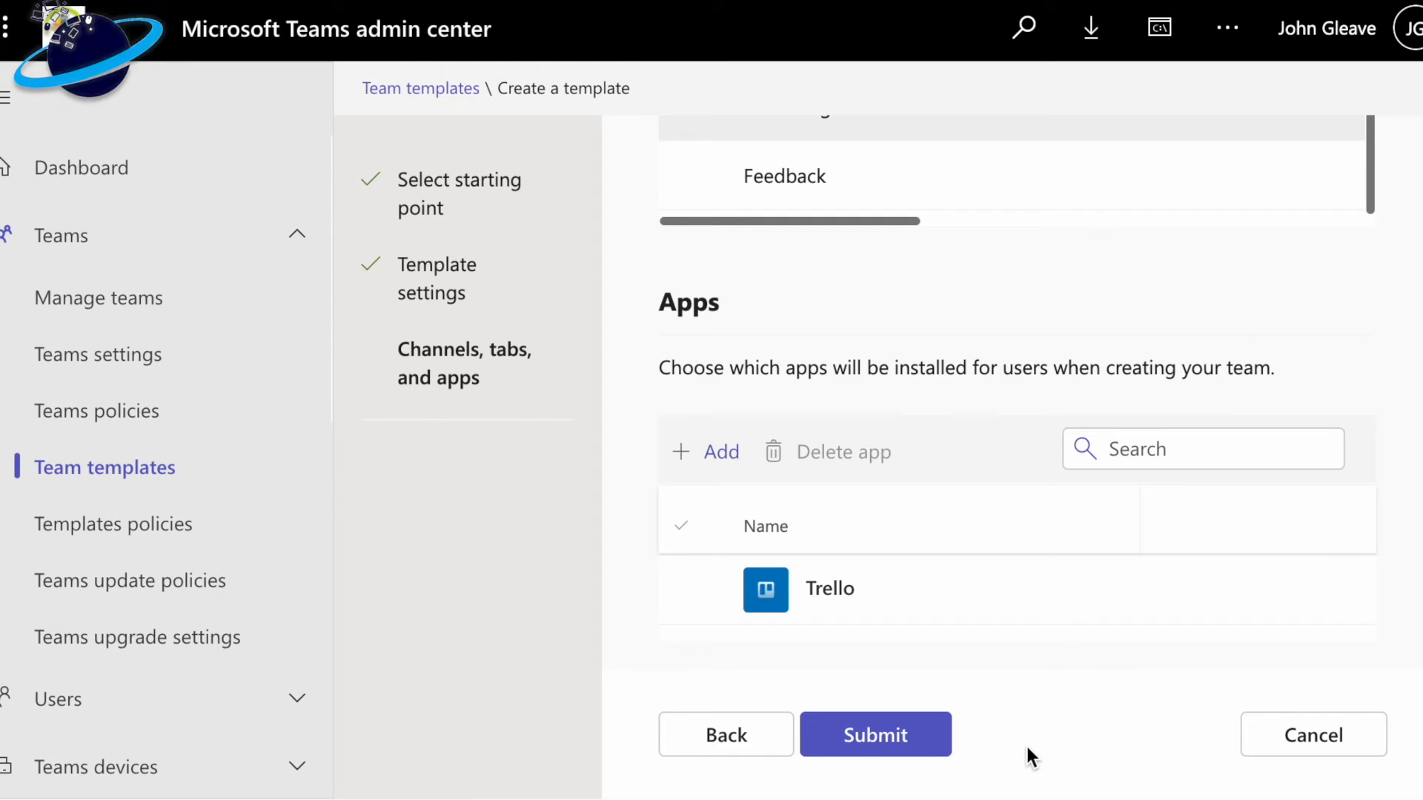
pyautogui.click(935, 728)
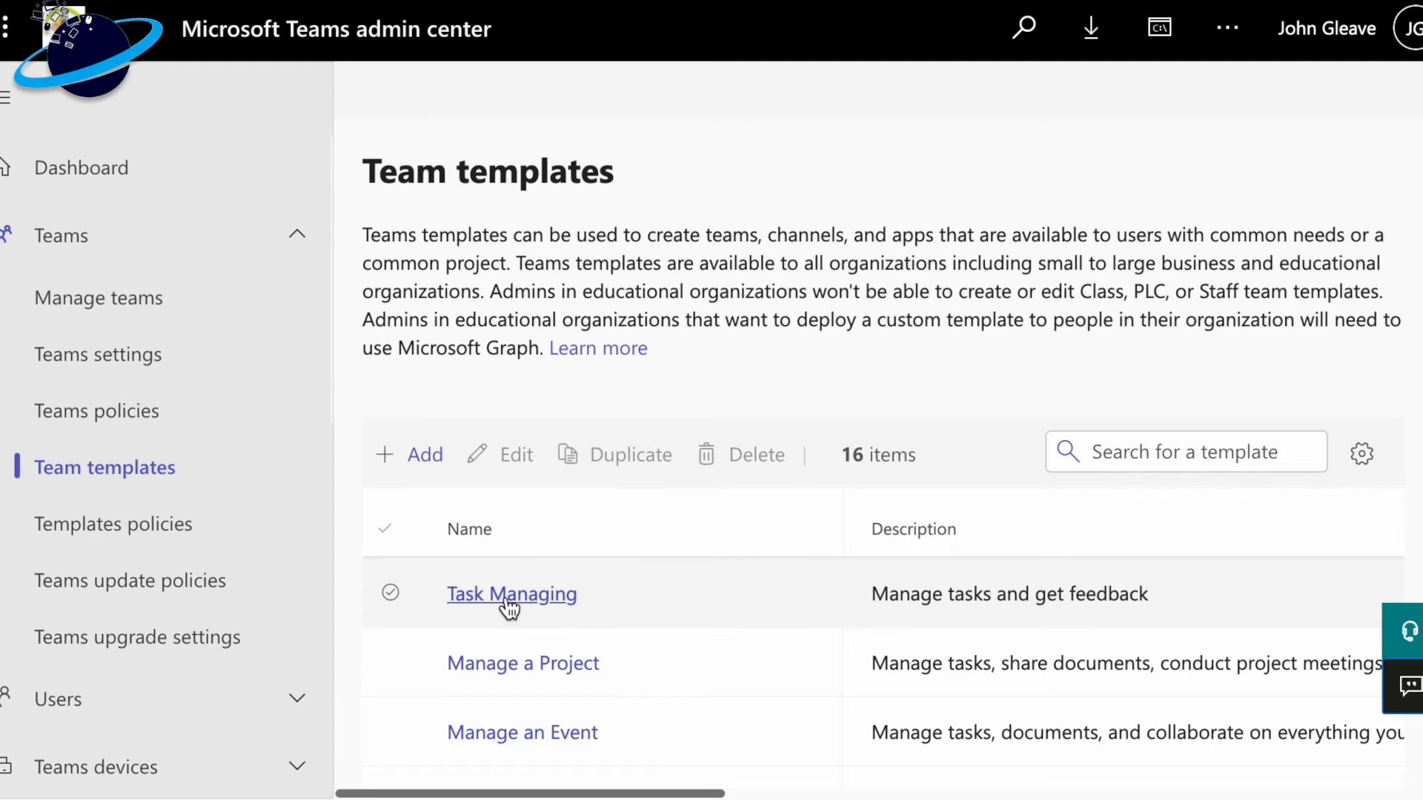
# - Open the Task Managing template's details and review its channels and apps
pyautogui.click(393, 597)
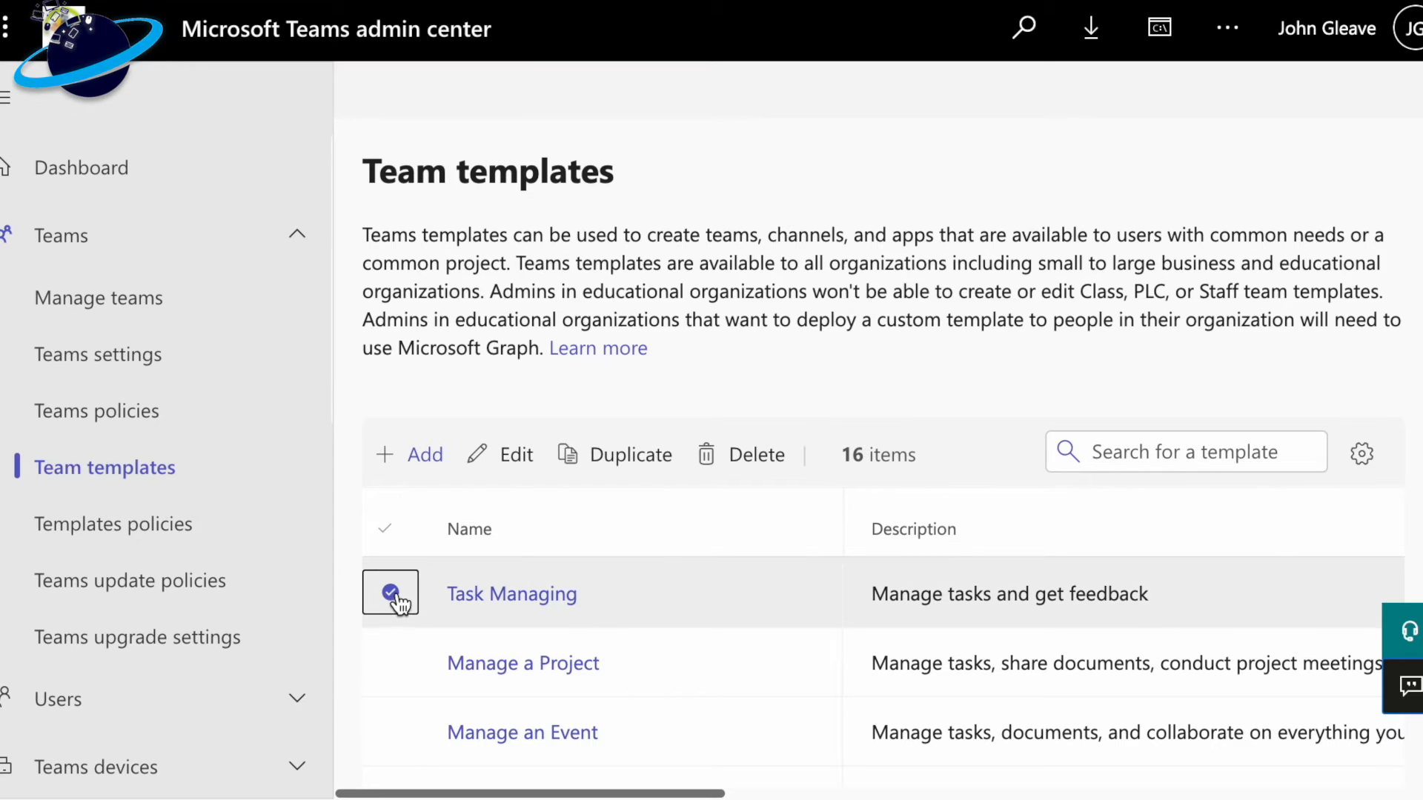
pyautogui.click(528, 464)
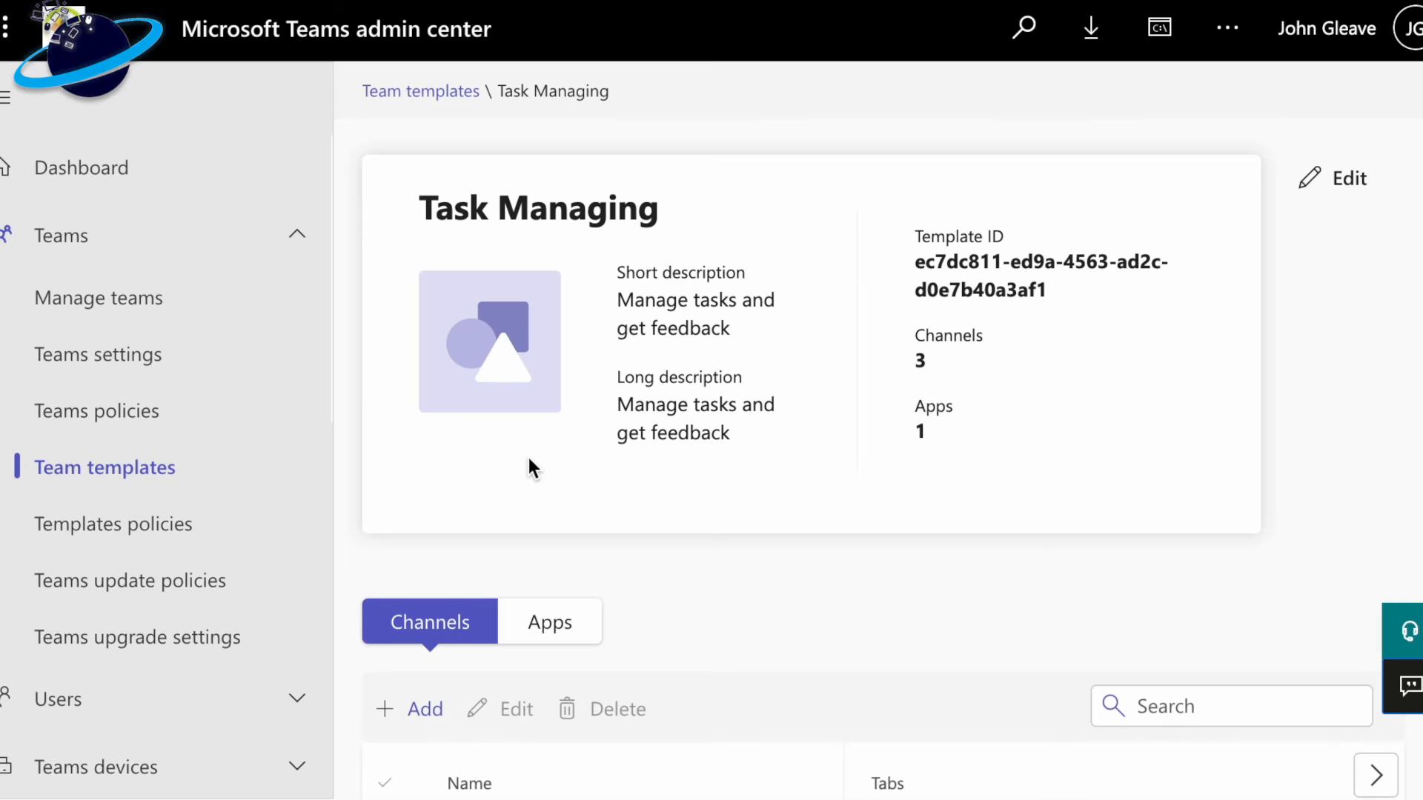
pyautogui.scroll(-3, 750, 630)
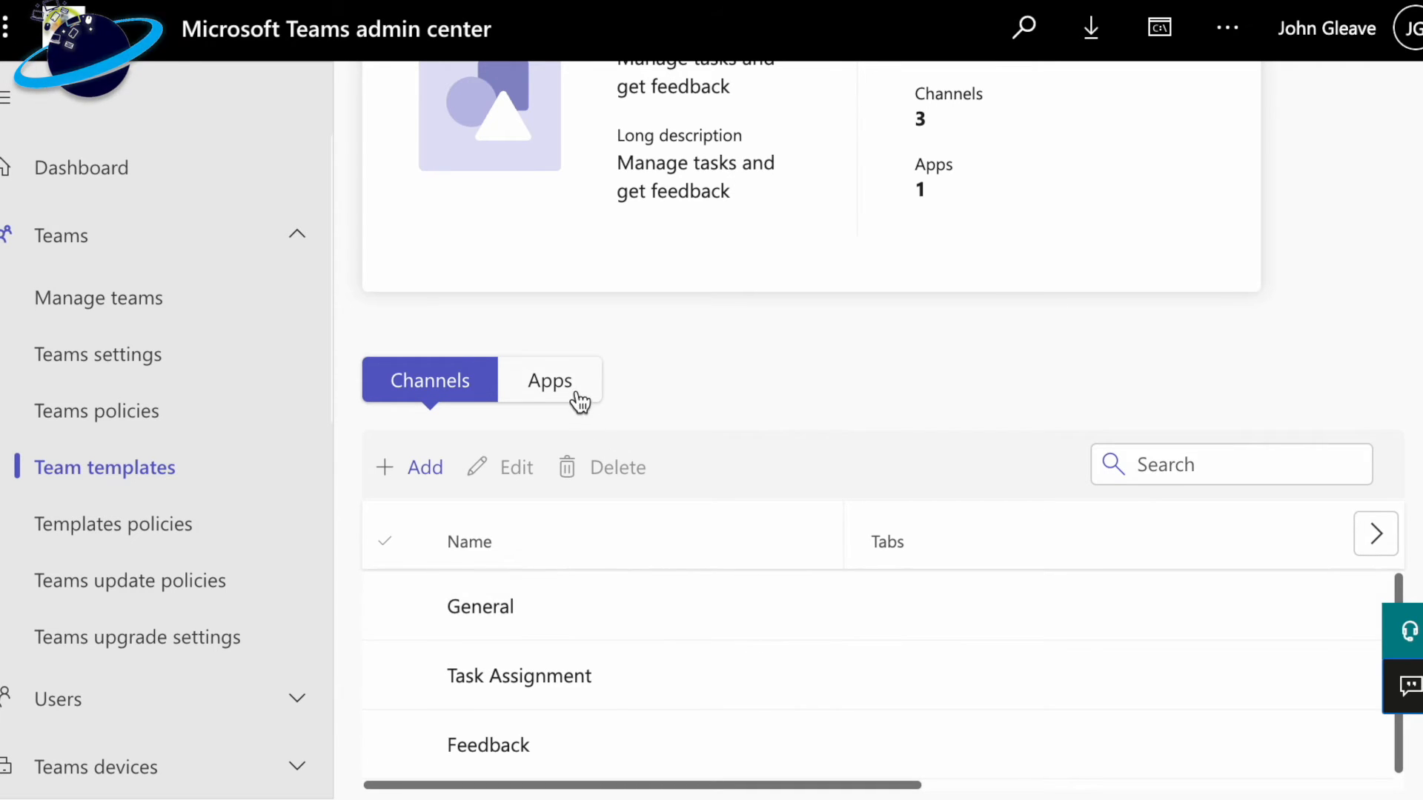
pyautogui.click(552, 379)
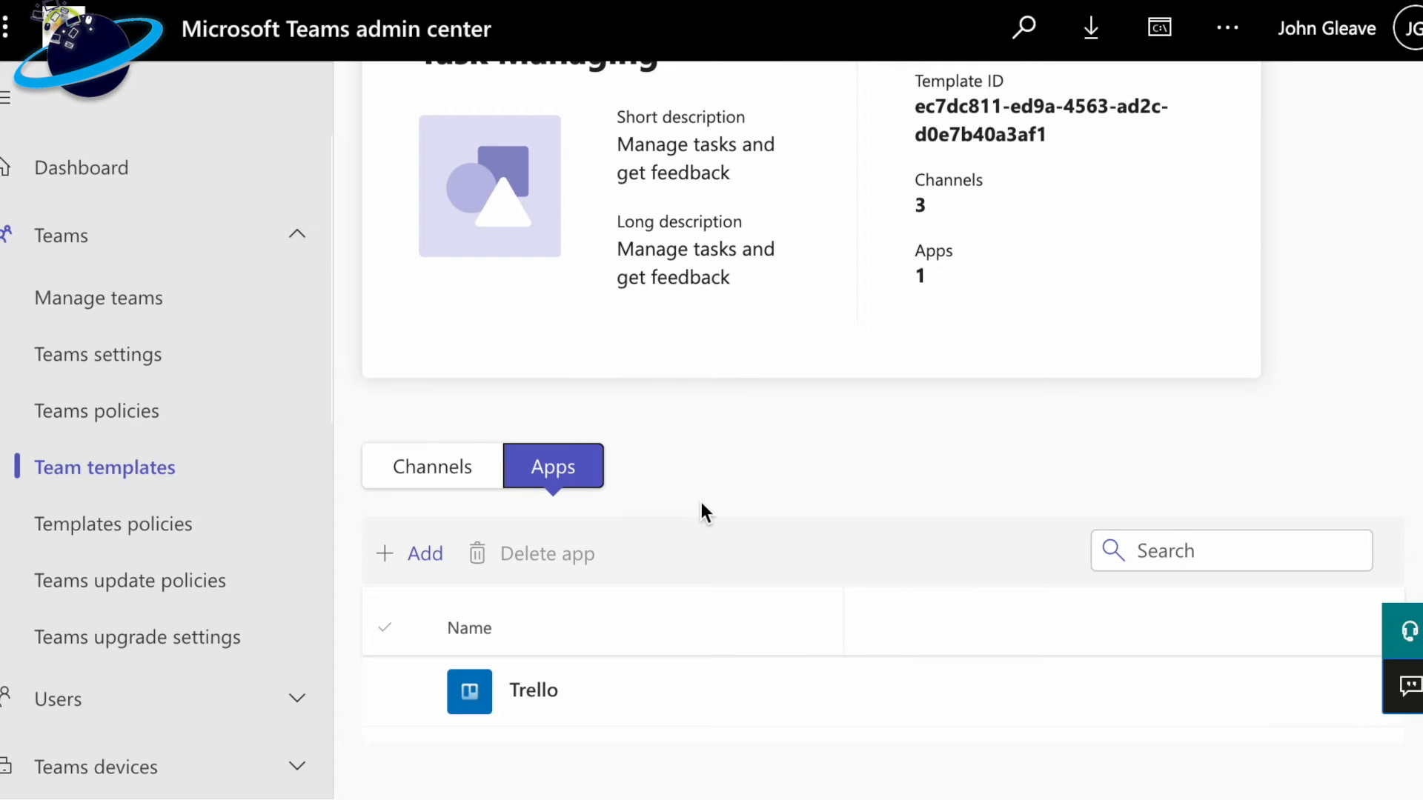
pyautogui.scroll(2, 703, 511)
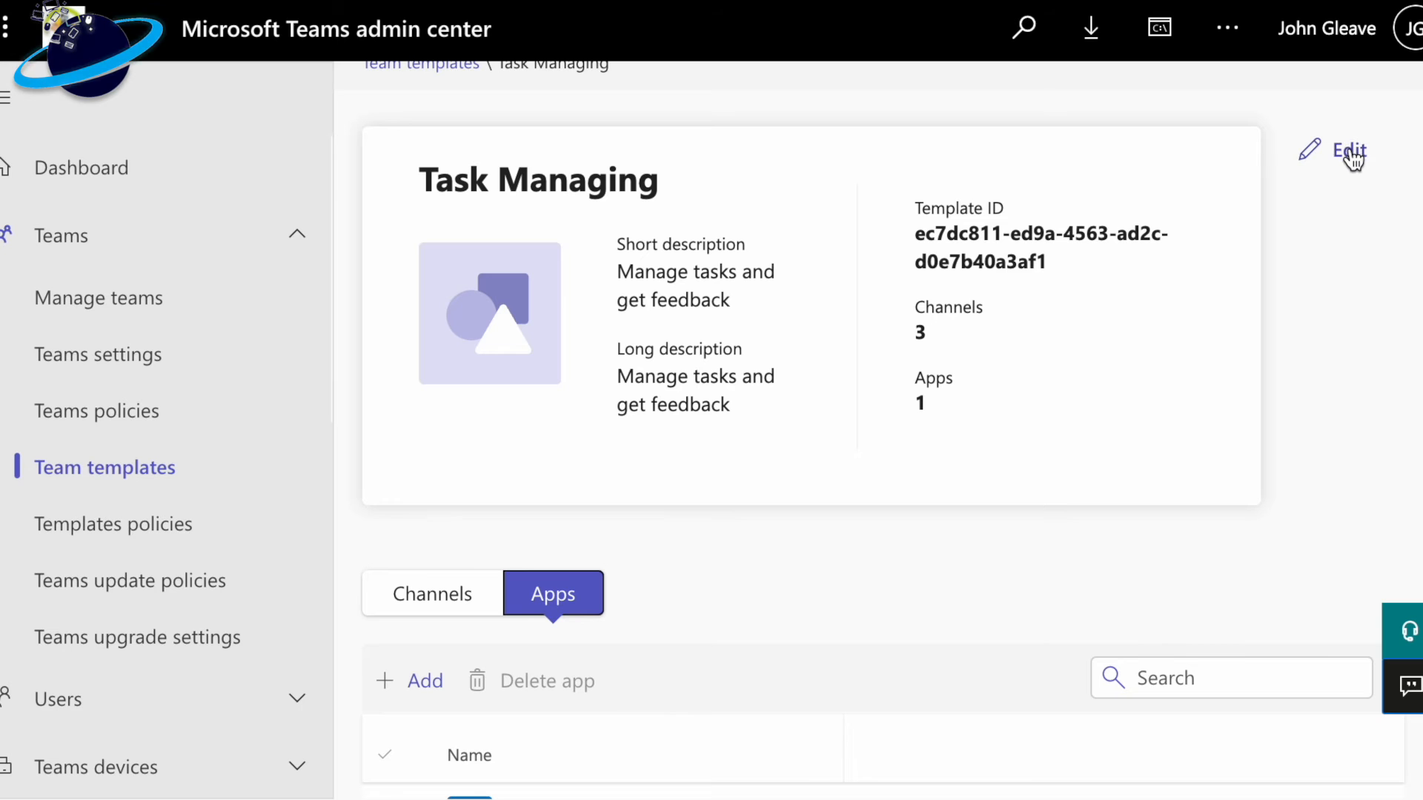
# - Open the Task Managing template for editing
pyautogui.click(1347, 149)
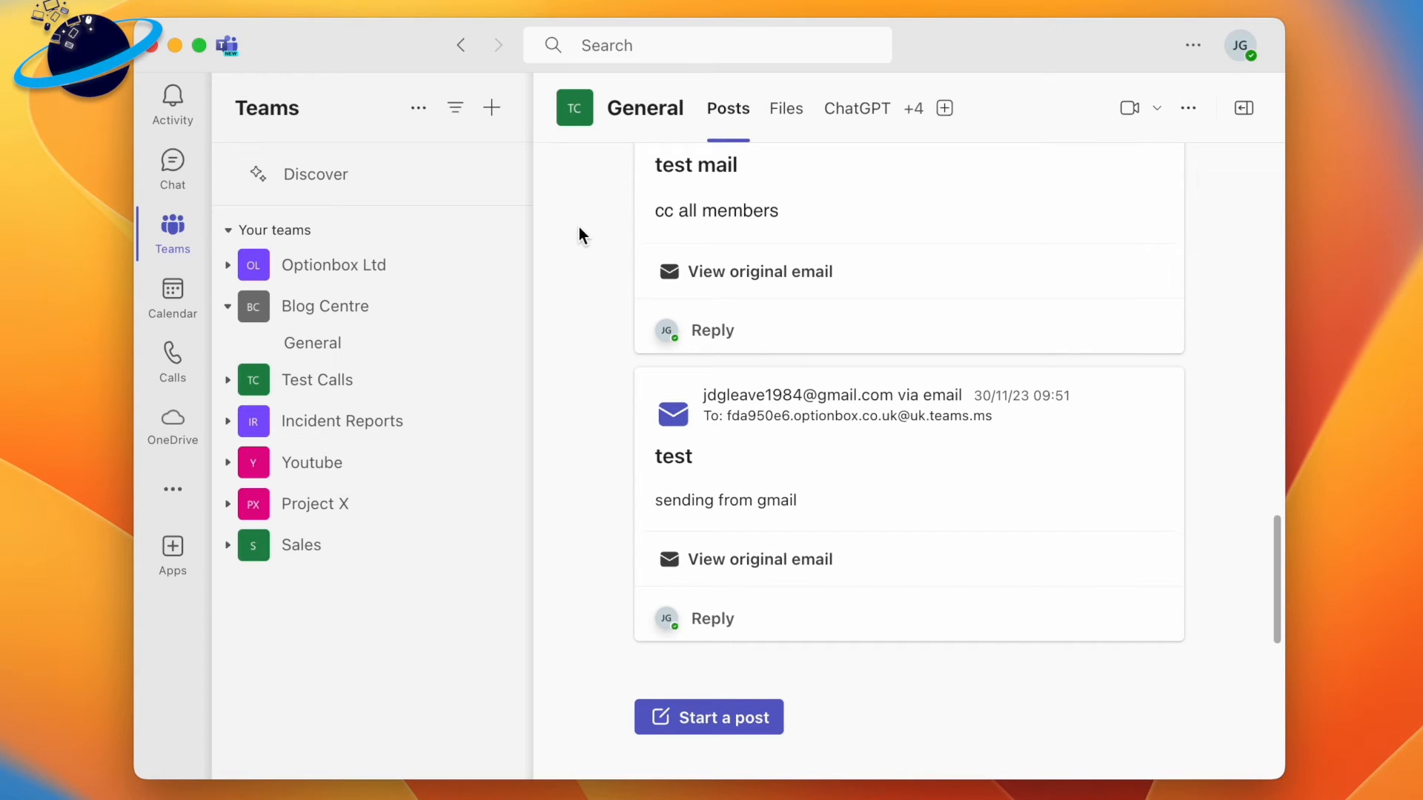
# - Switch to Microsoft Teams and start creating a public team from the Task Managing template
pyautogui.click(492, 108)
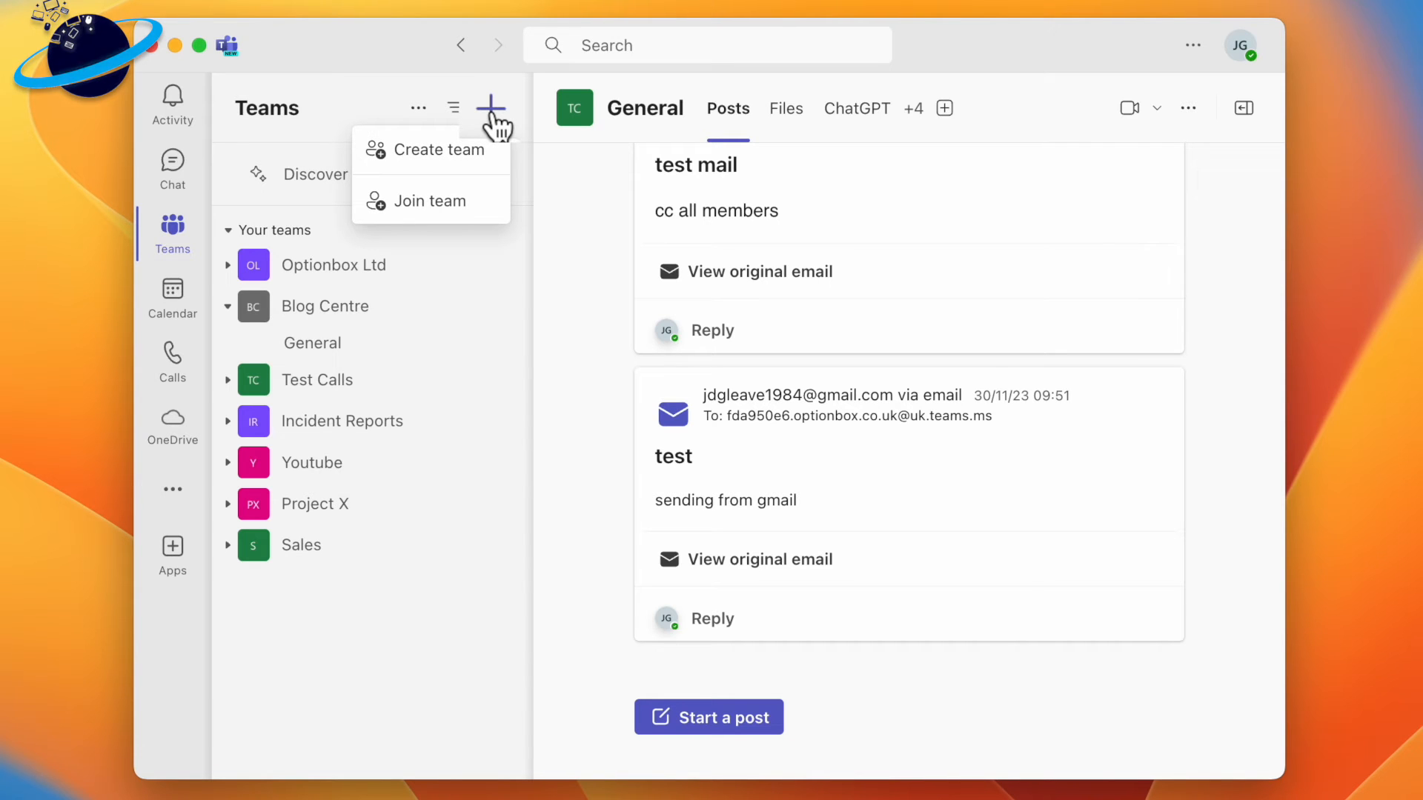
pyautogui.click(489, 159)
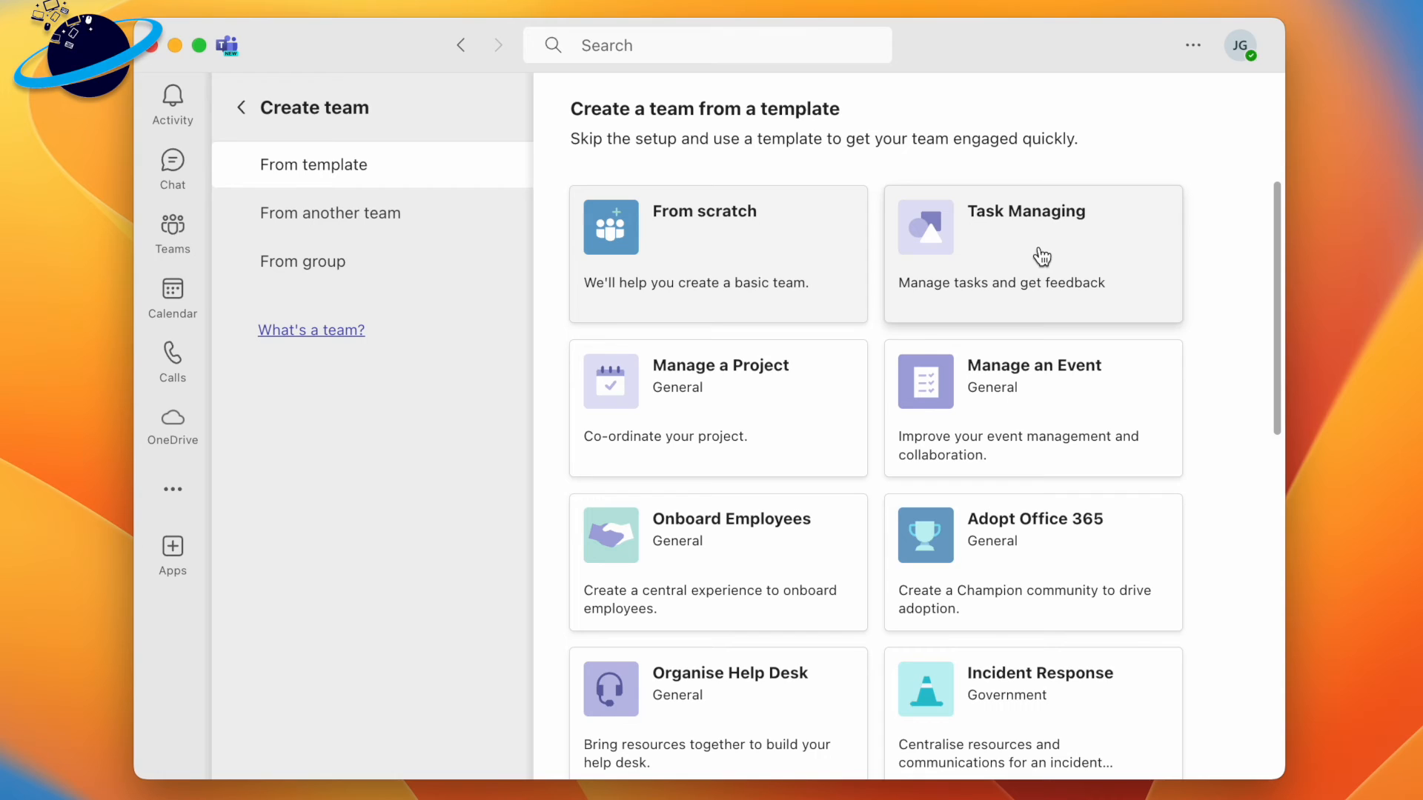
pyautogui.click(1042, 257)
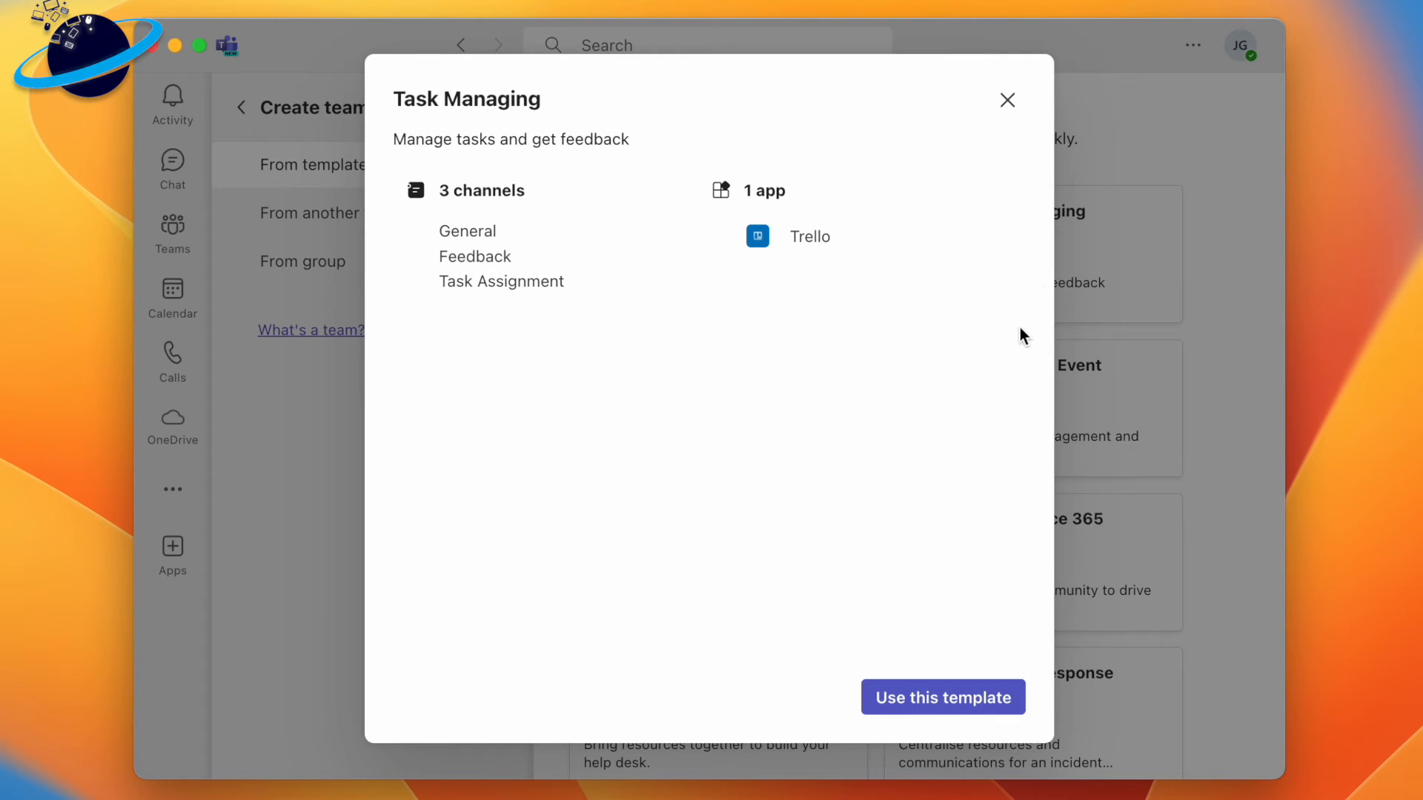
pyautogui.click(930, 710)
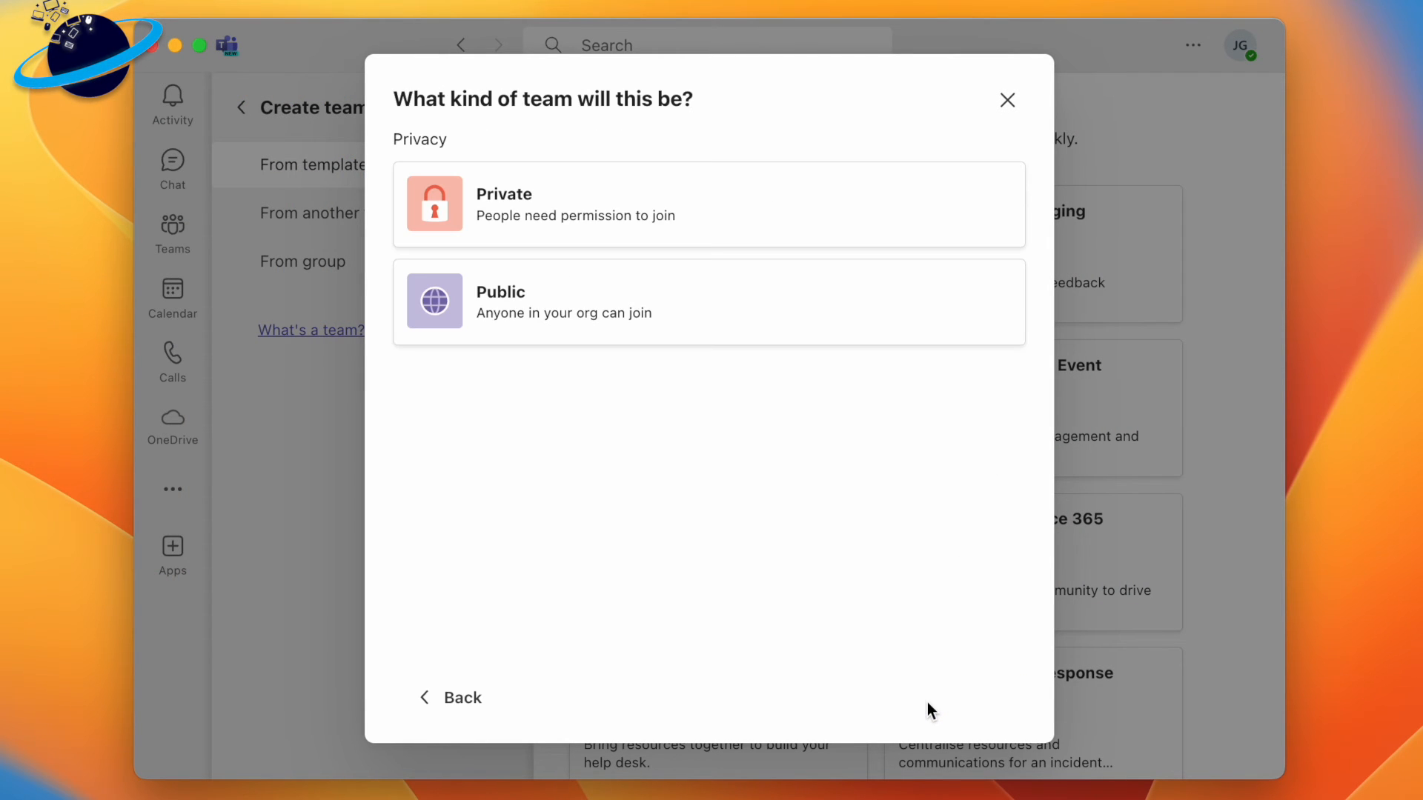
pyautogui.click(756, 326)
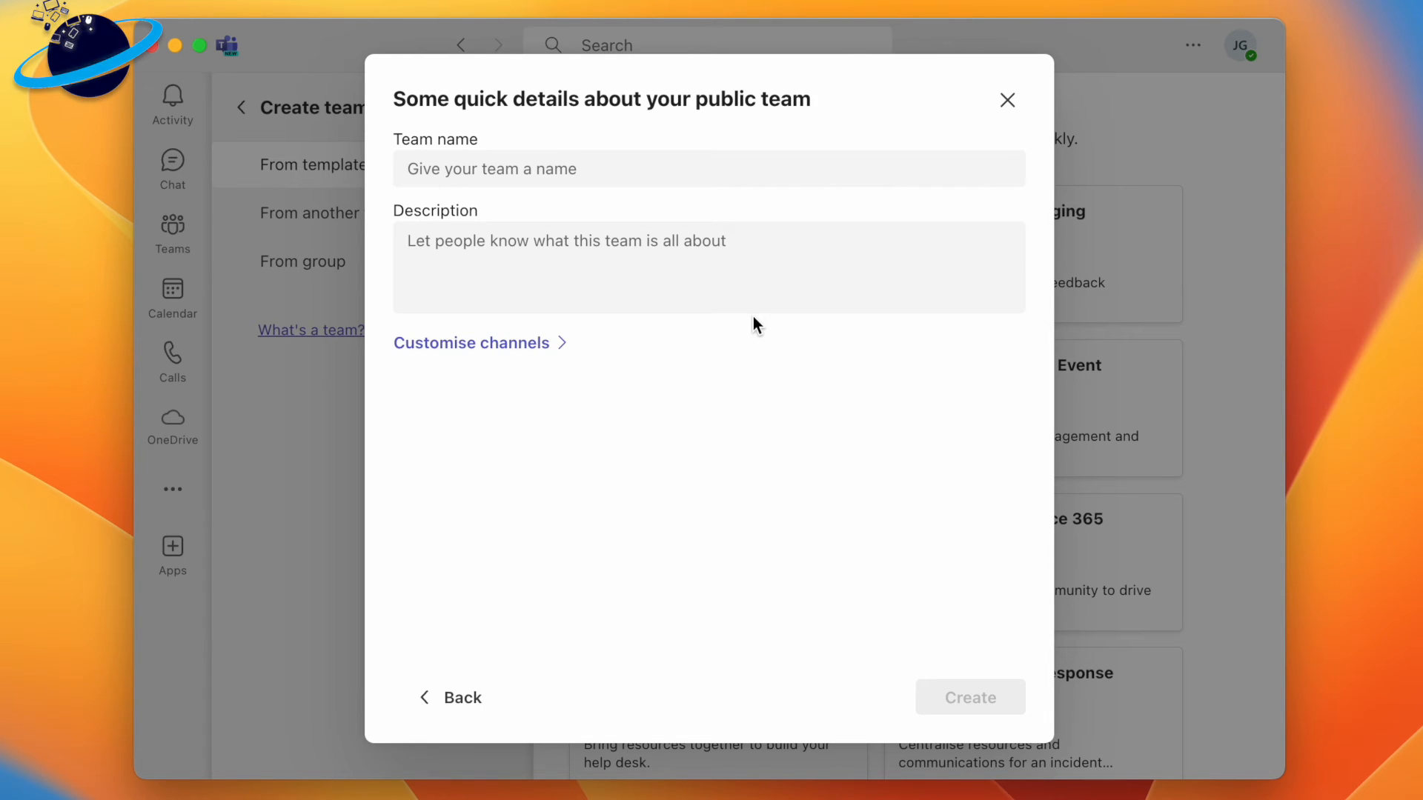
# - Name the new public team "Tasks"
pyautogui.click(642, 171)
pyautogui.press('capslock')
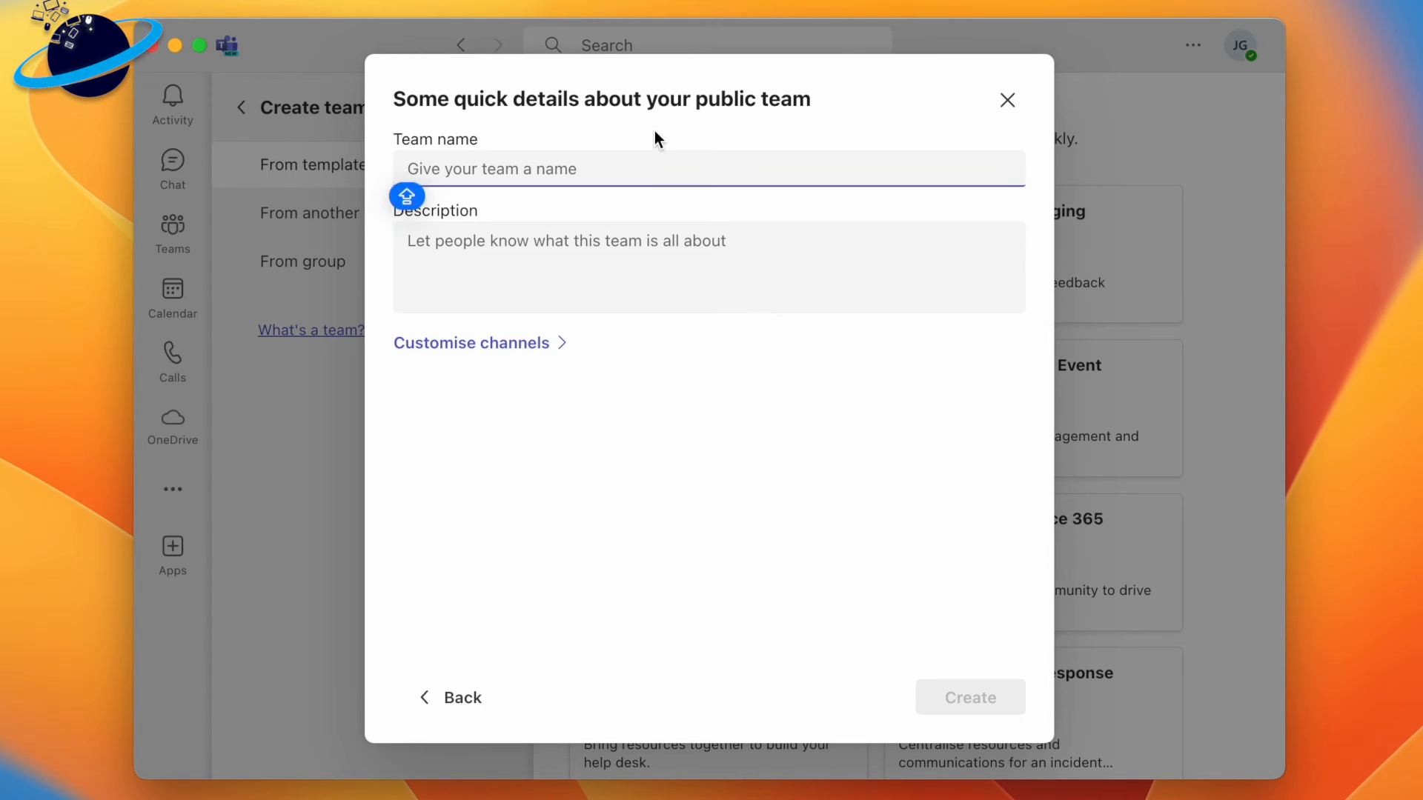
pyautogui.write('Tasks')
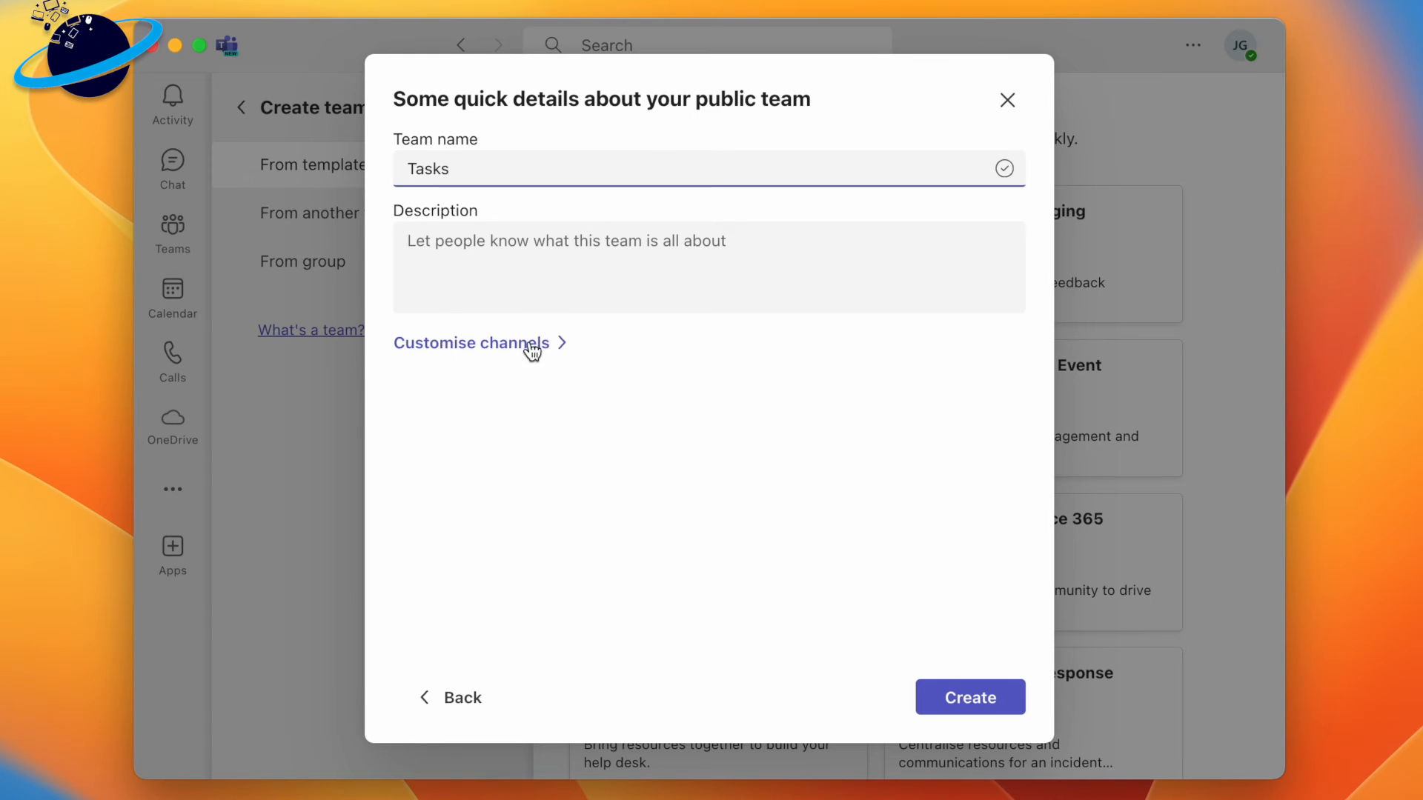
pyautogui.click(530, 341)
pyautogui.click(549, 247)
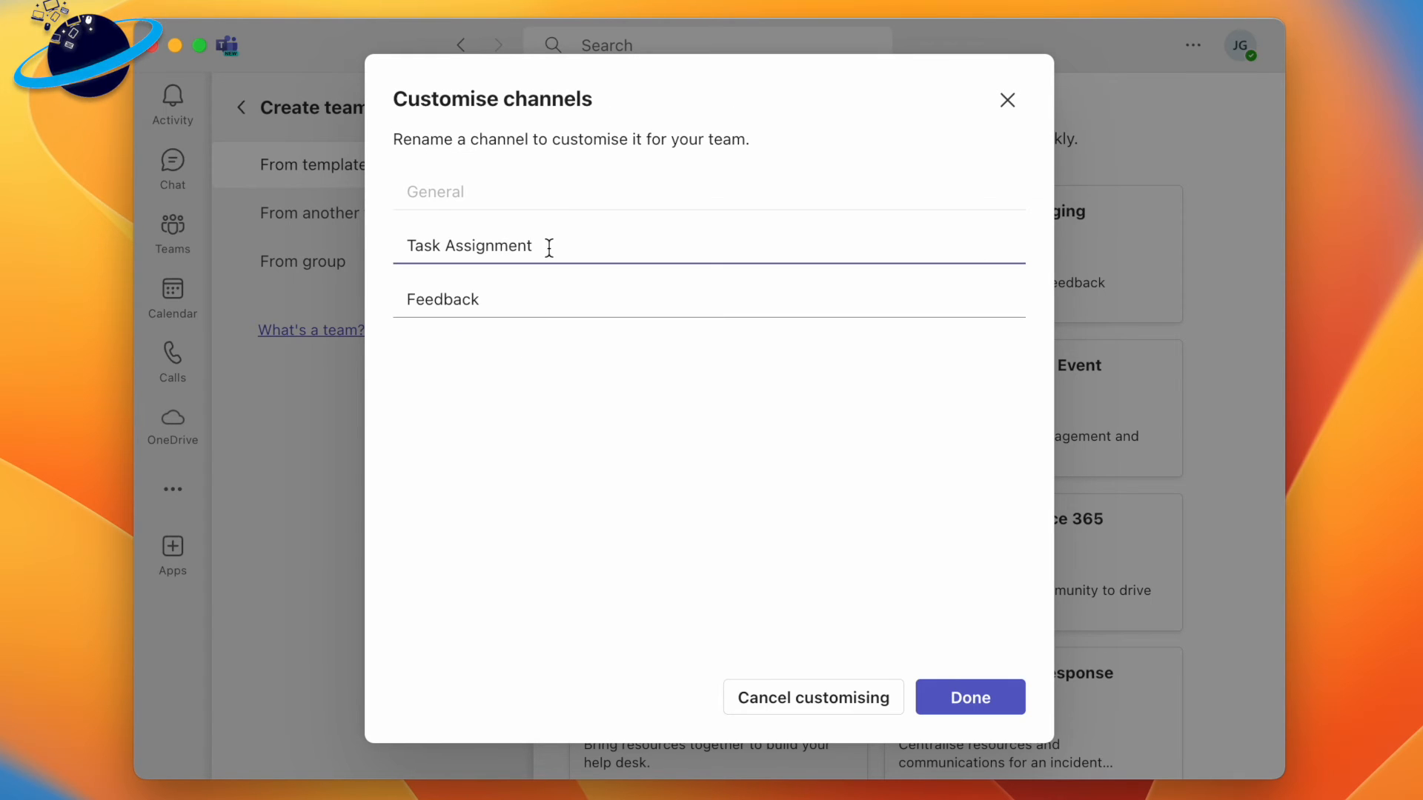
pyautogui.click(790, 702)
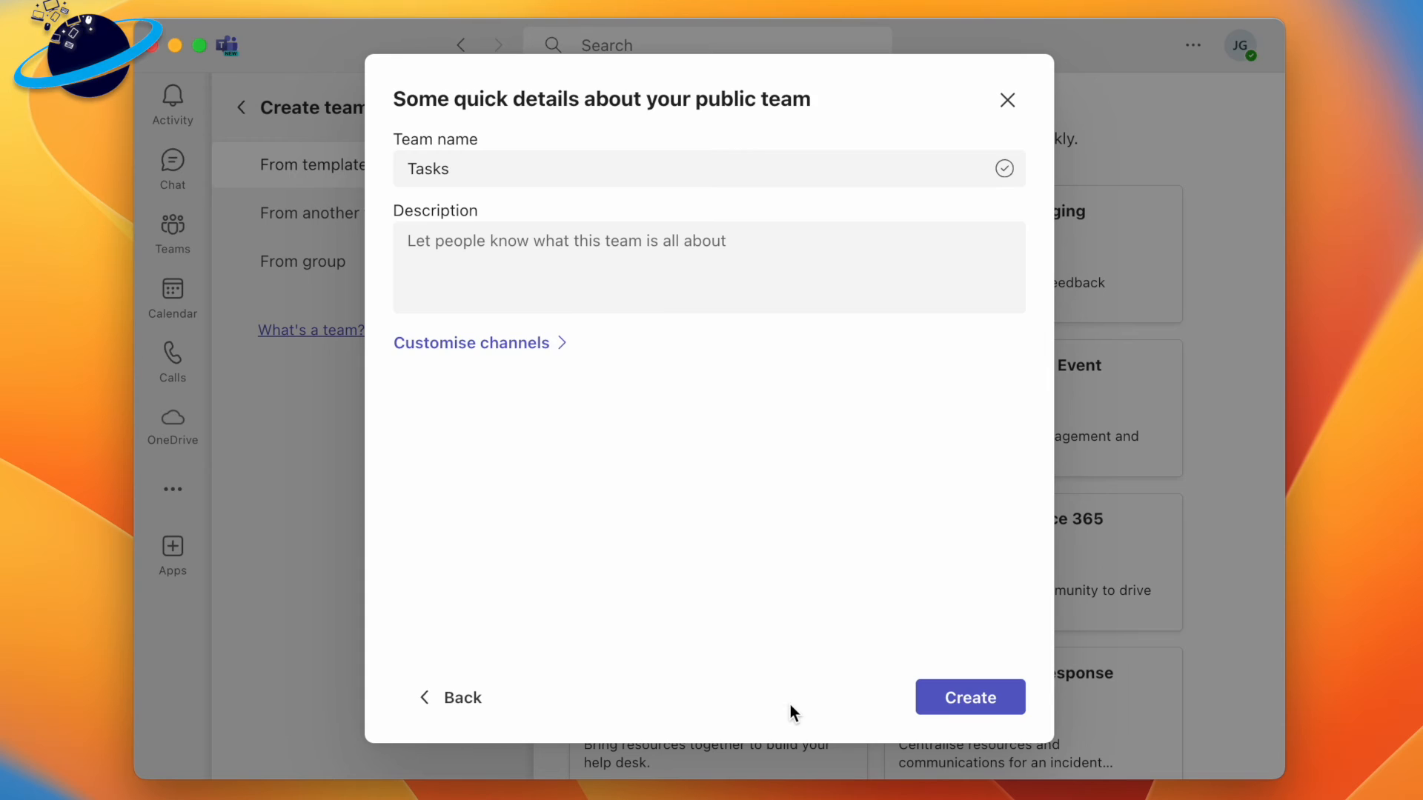
# - Create the Tasks team without adding any members
pyautogui.click(1000, 708)
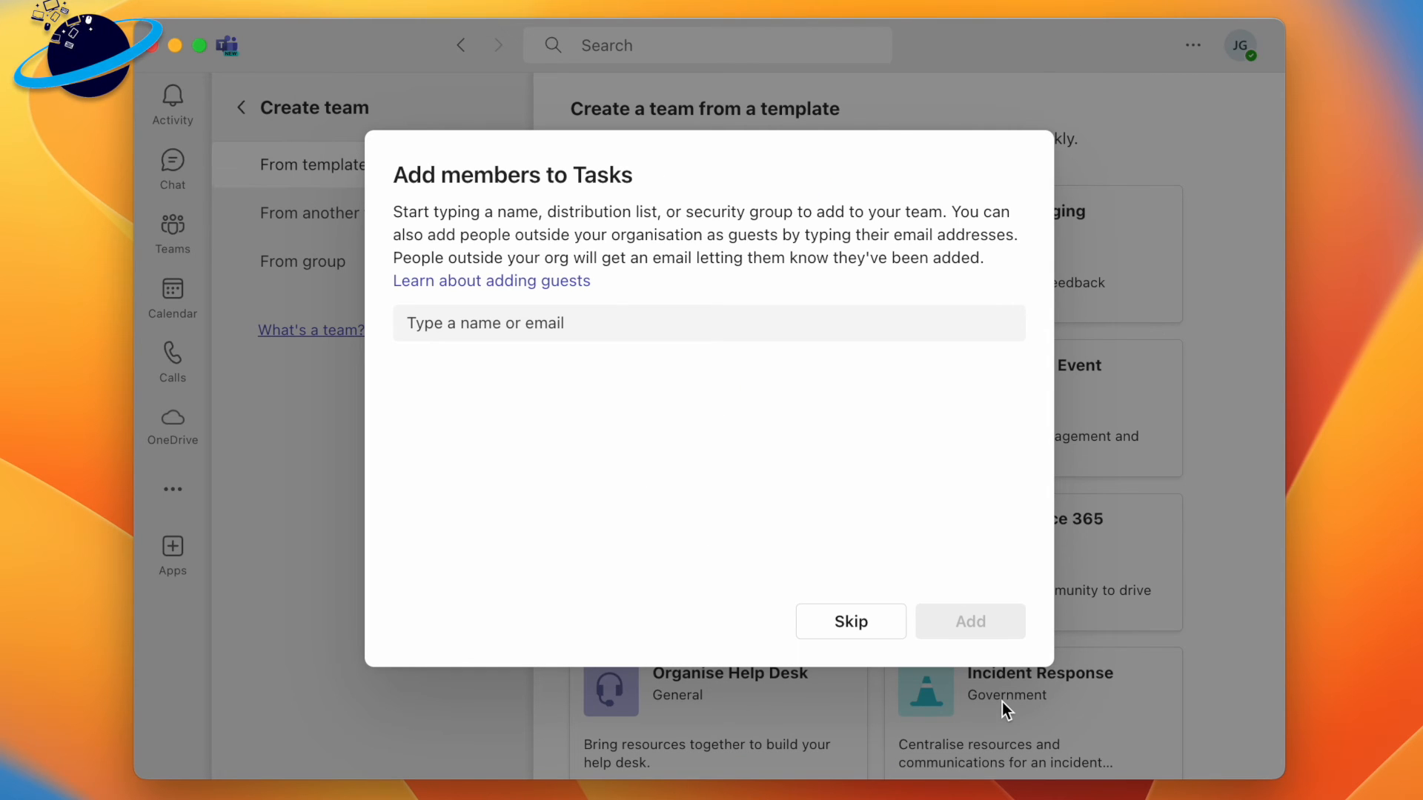
pyautogui.click(852, 623)
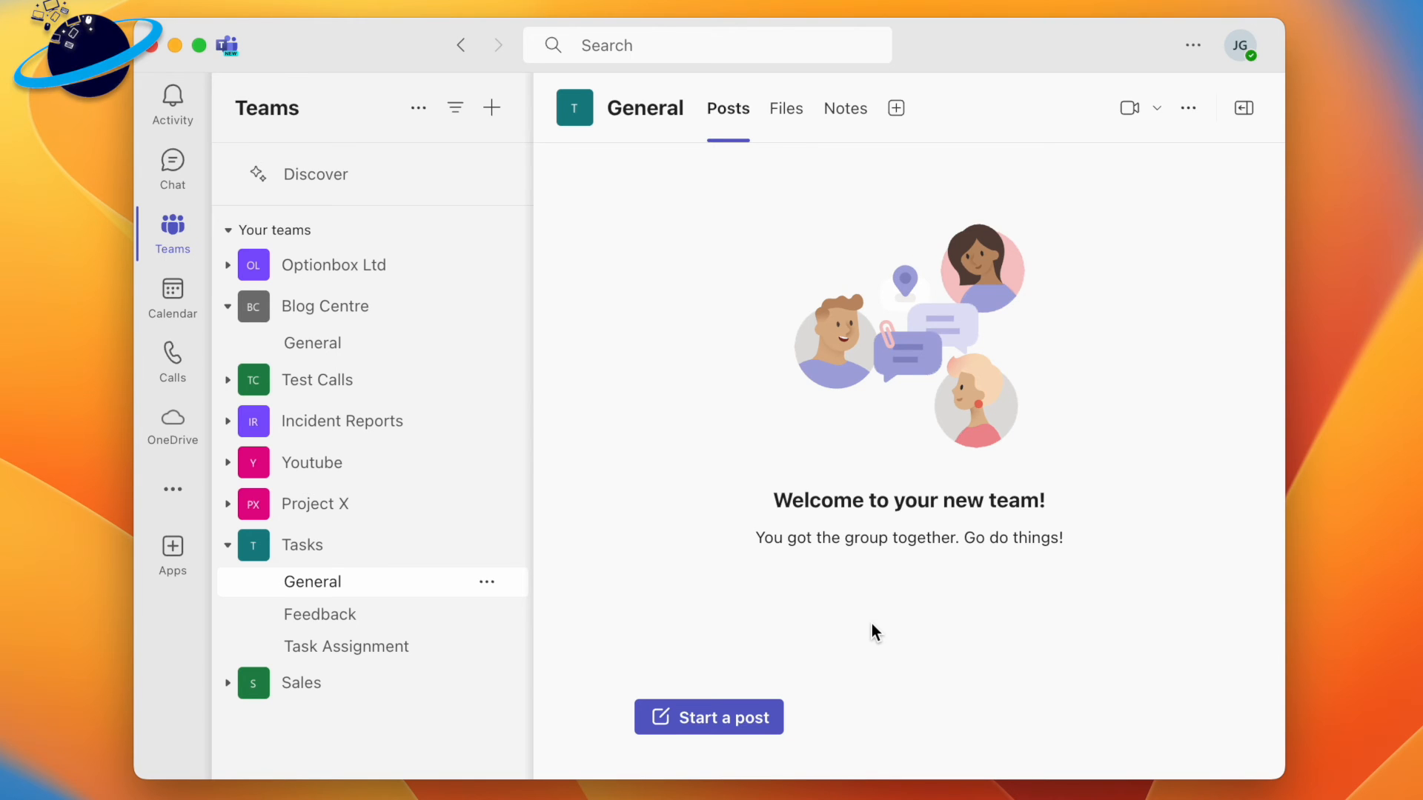
# - Open the Tasks team's Task Assignment channel and browse the full list of apps that can be added as a tab
pyautogui.click(396, 655)
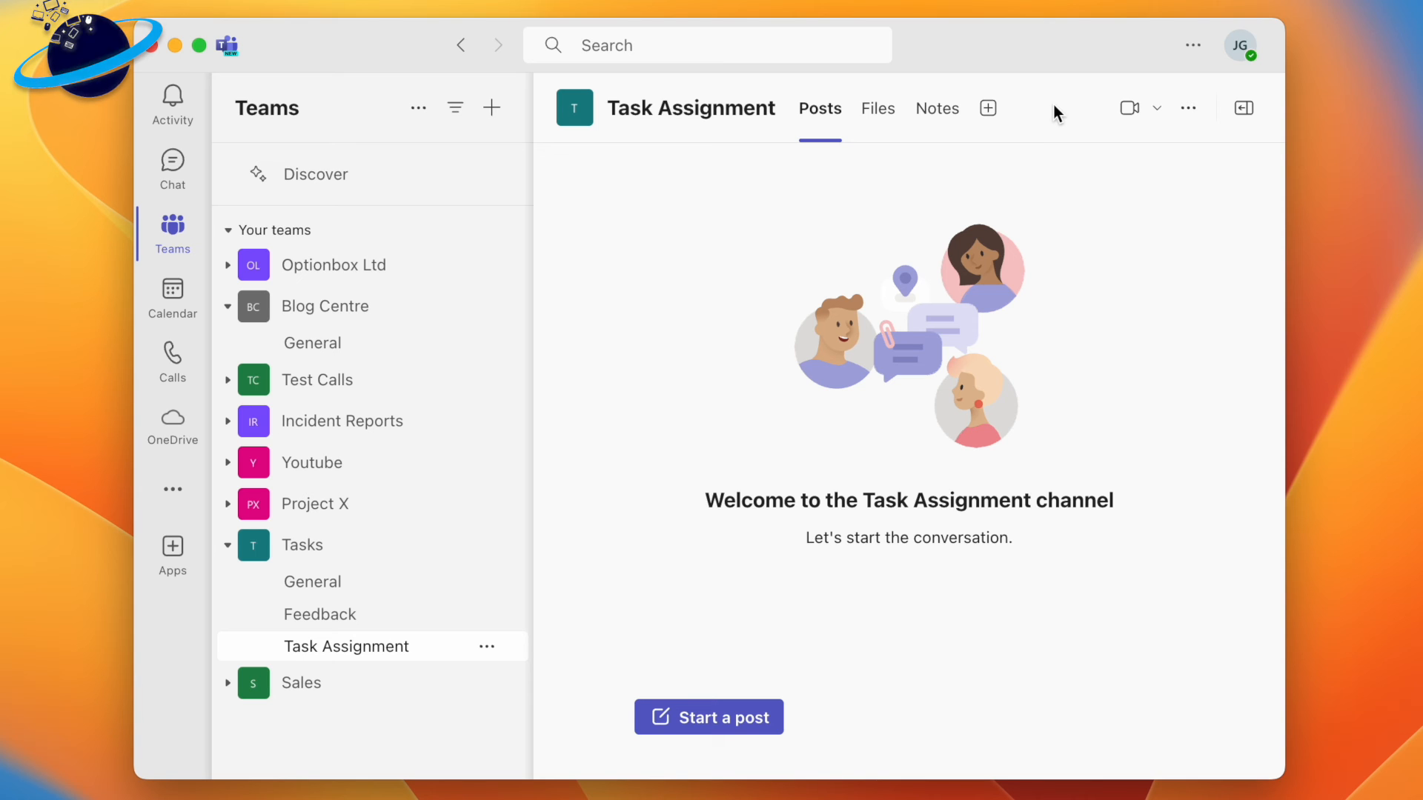
pyautogui.click(990, 111)
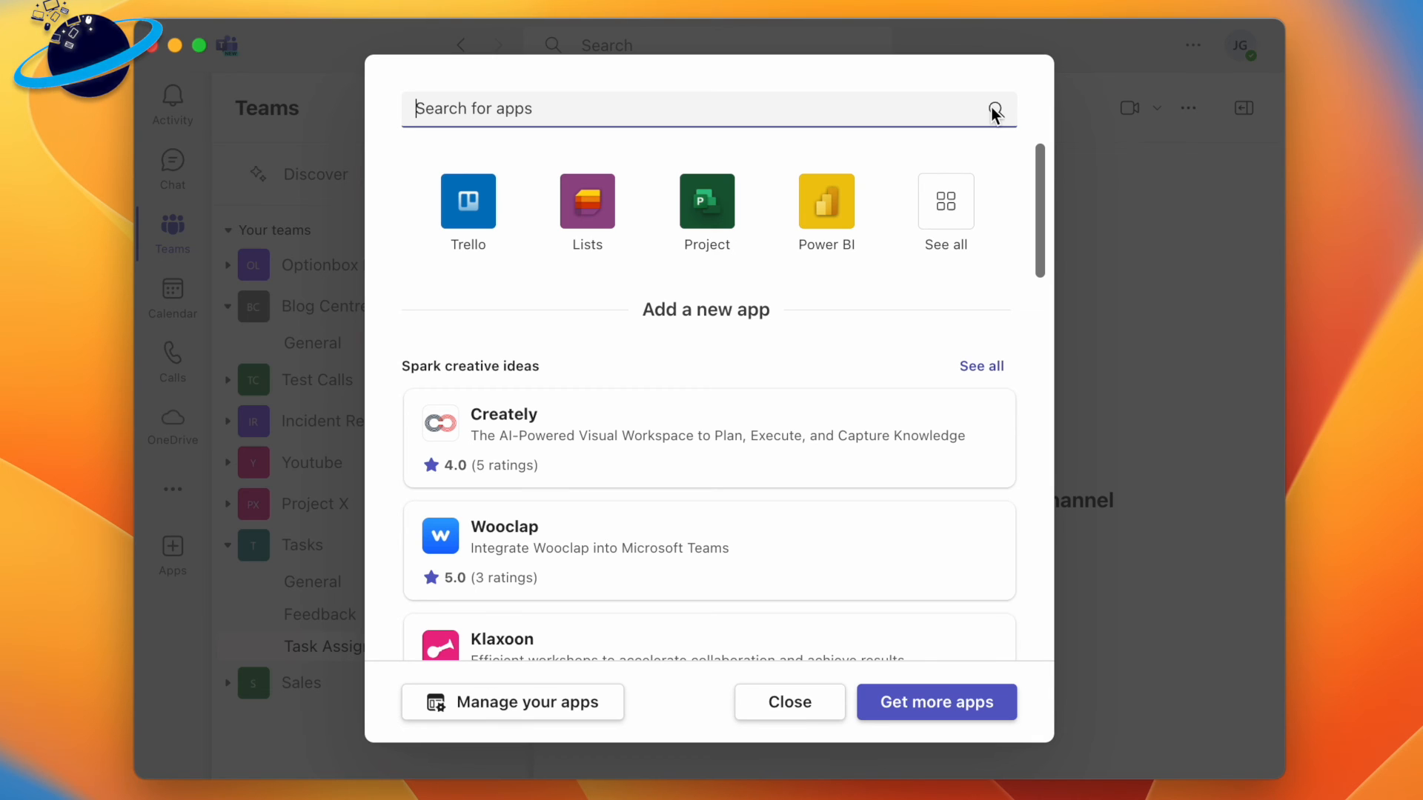
pyautogui.click(946, 226)
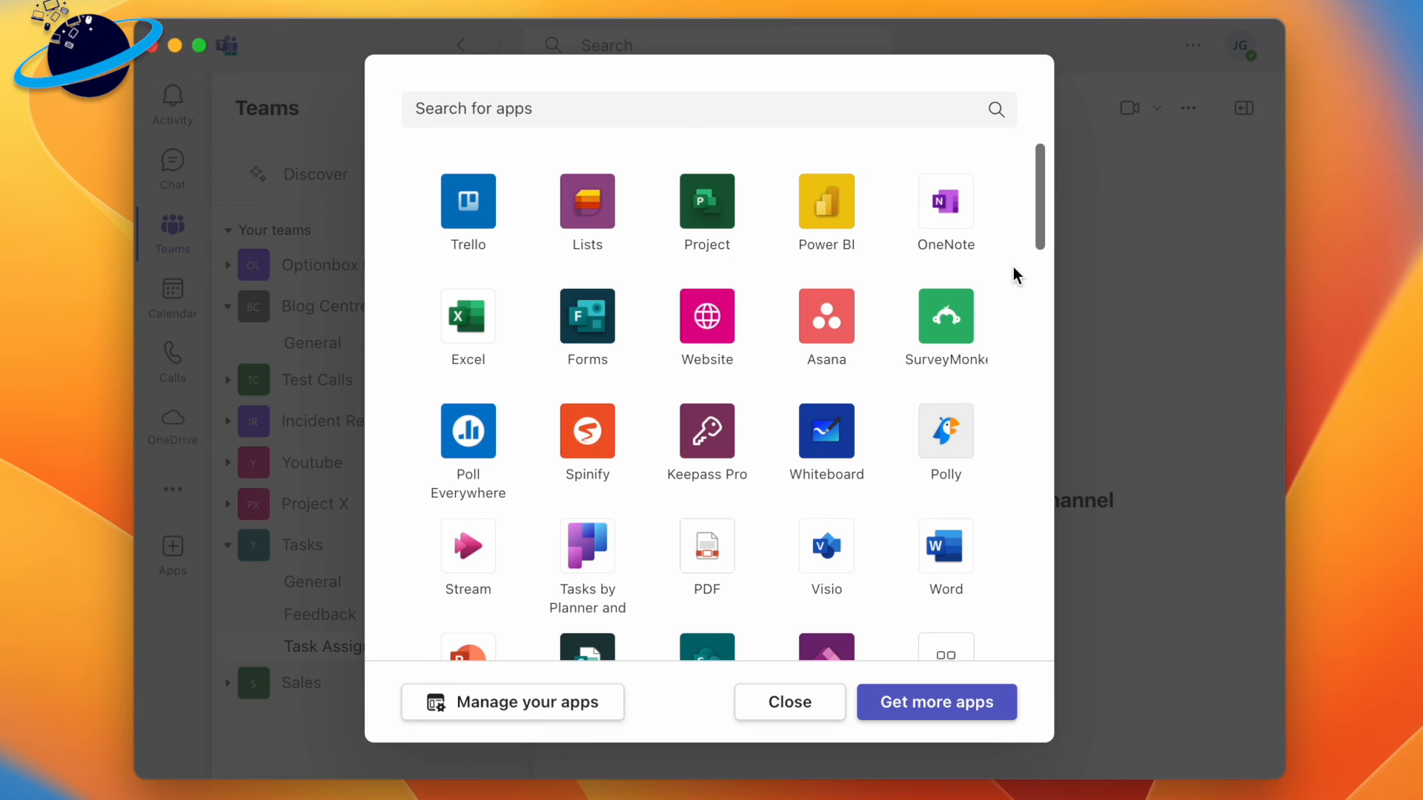
pyautogui.scroll(-5, 1014, 268)
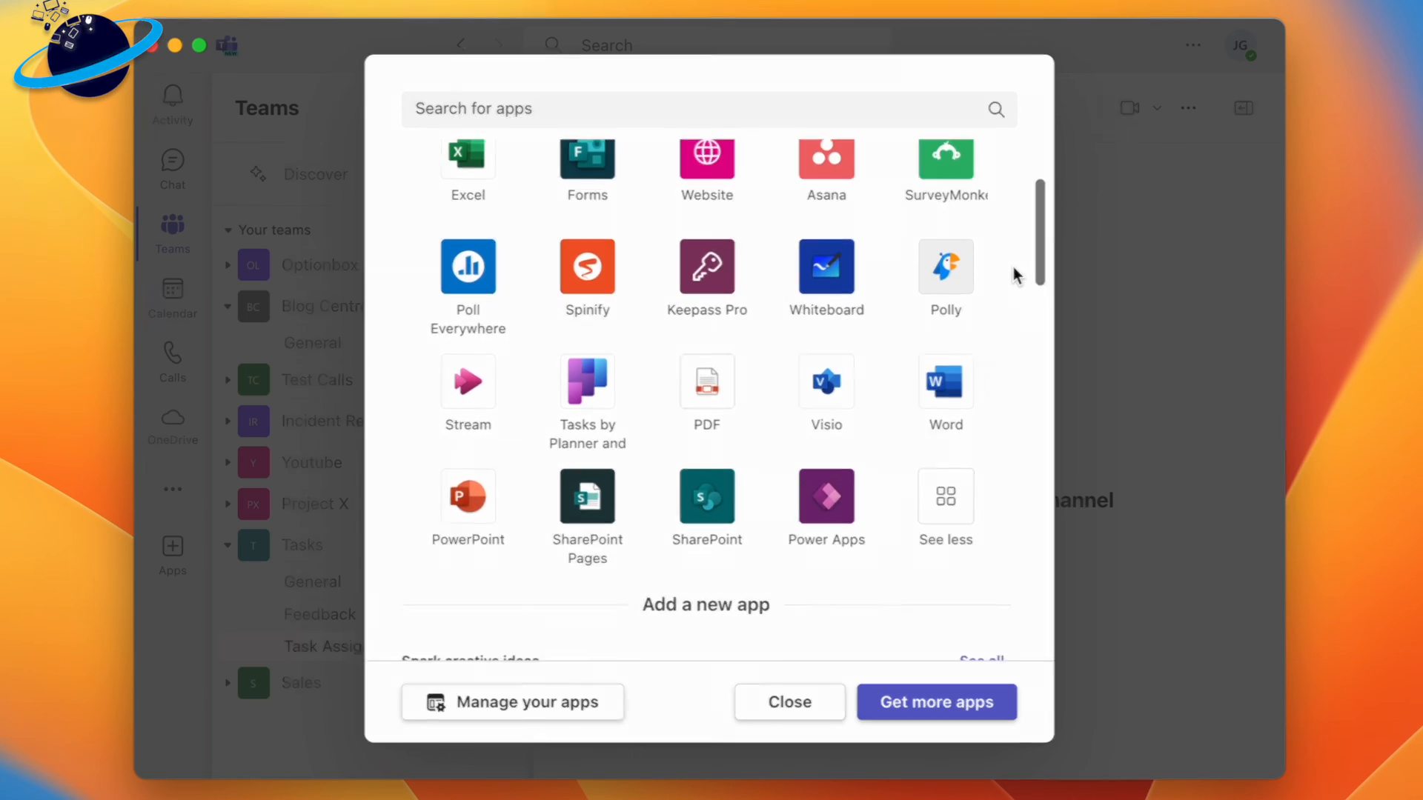